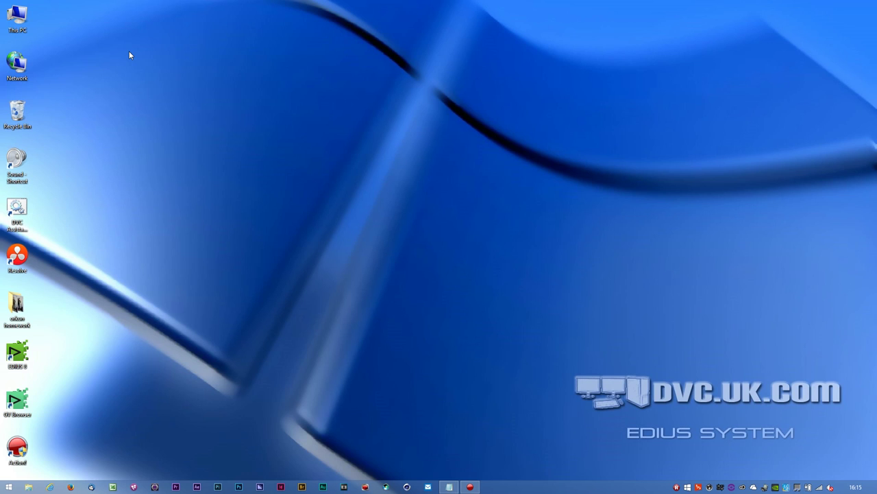
Open the computer's system properties, review the processor and installed memory, and close the window
{"action": "right_click", "coordinate": [16, 18]}
{"action": "left_click", "coordinate": [62, 116]}
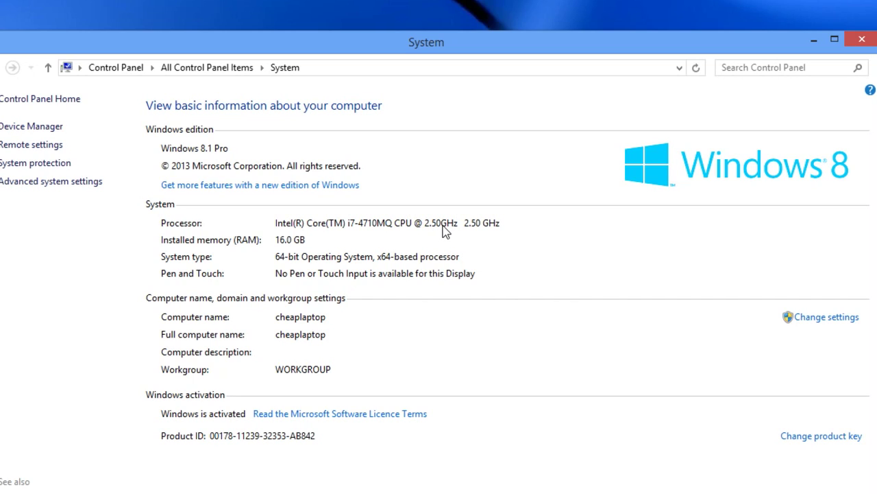
{"action": "left_click_drag", "start_coordinate": [212, 53], "coordinate": [287, 82]}
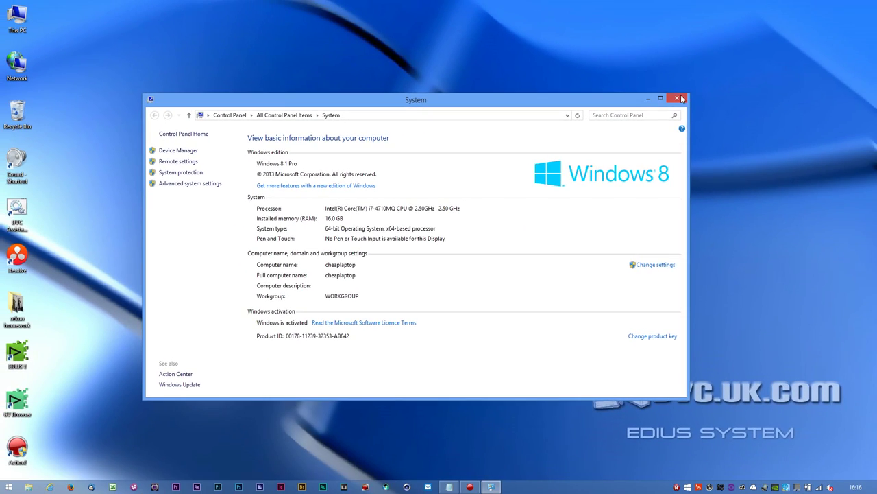
{"action": "left_click", "coordinate": [678, 99]}
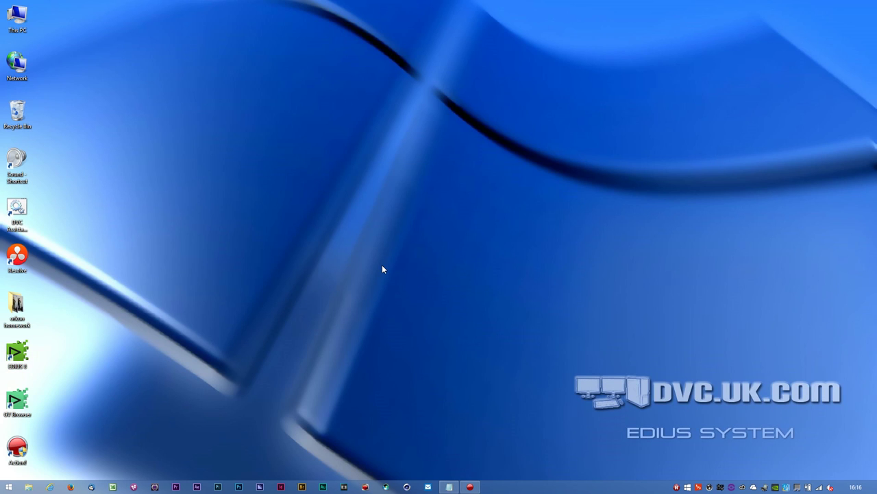
Start EDIUS and create a new project named 4k with the 4K 25p 8bit preset
{"action": "left_click_drag", "start_coordinate": [444, 122], "coordinate": [210, 98]}
{"action": "left_click", "coordinate": [187, 212]}
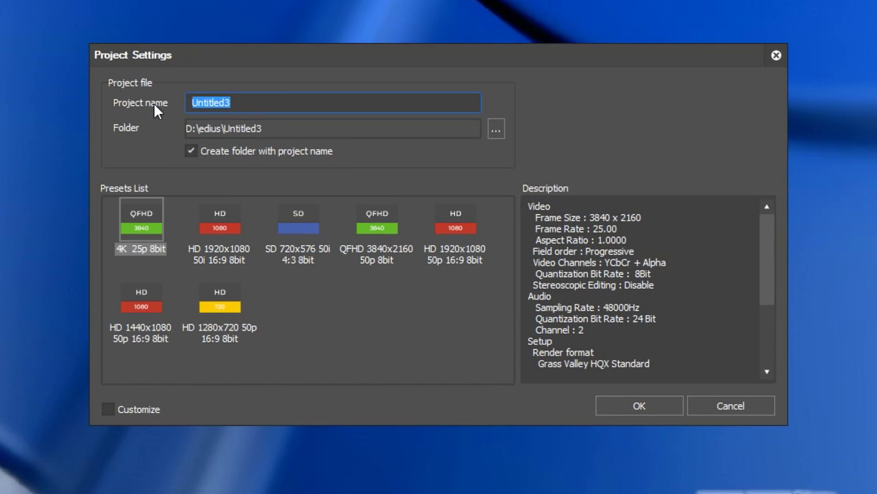
{"action": "type", "text": "4k"}
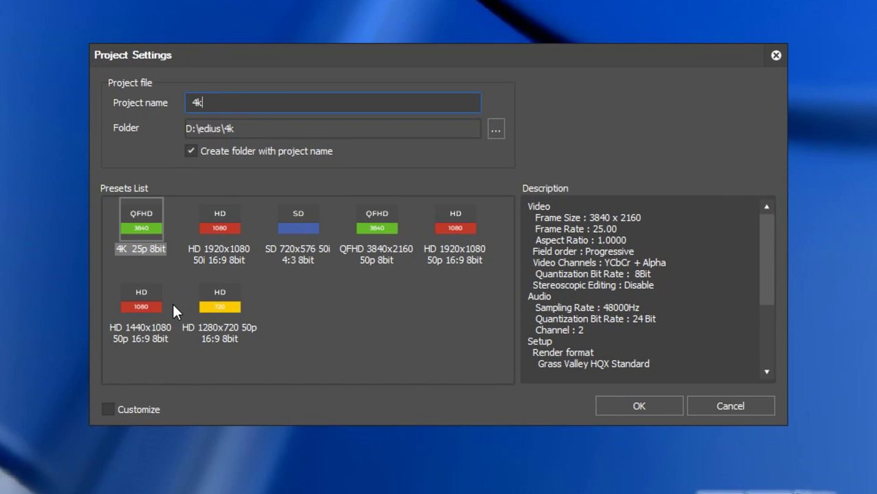
{"action": "left_click", "coordinate": [136, 226]}
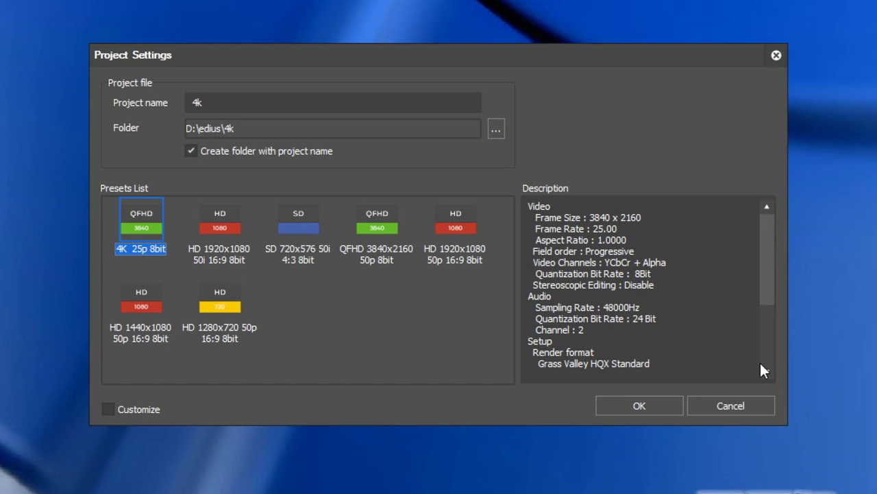
{"action": "left_click", "coordinate": [628, 409]}
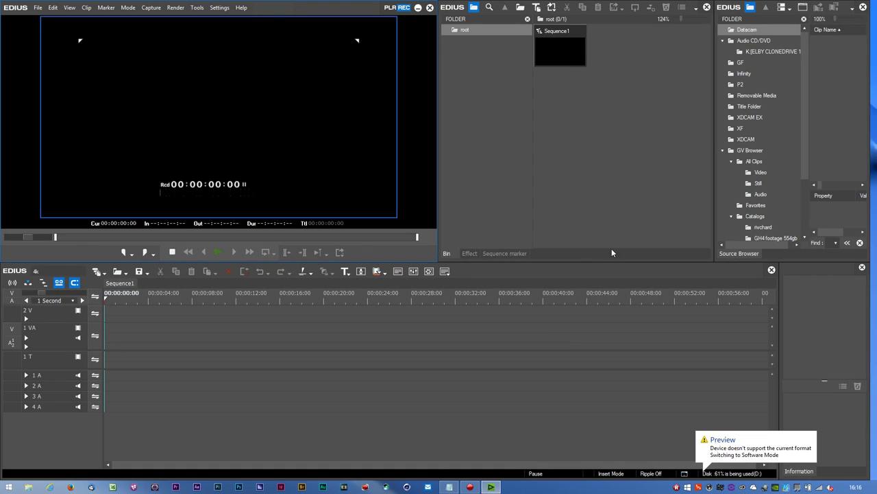
Widen the source browser and place all clips from New Smart Catalog on track 1VA at the start of the timeline
{"action": "left_click_drag", "start_coordinate": [713, 141], "coordinate": [669, 141]}
{"action": "scroll", "coordinate": [706, 172], "scroll_direction": "down", "scroll_amount": 3}
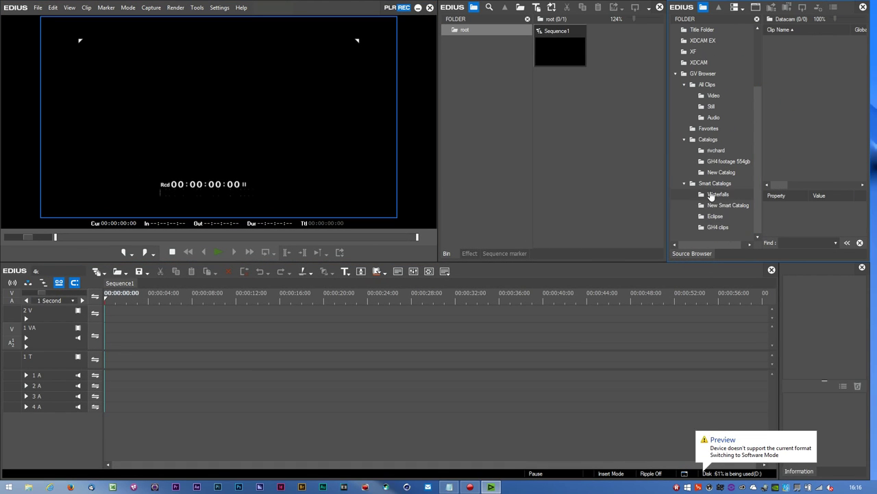
{"action": "left_click", "coordinate": [723, 205]}
{"action": "key", "text": "ctrl+a"}
{"action": "left_click_drag", "start_coordinate": [787, 123], "coordinate": [91, 343]}
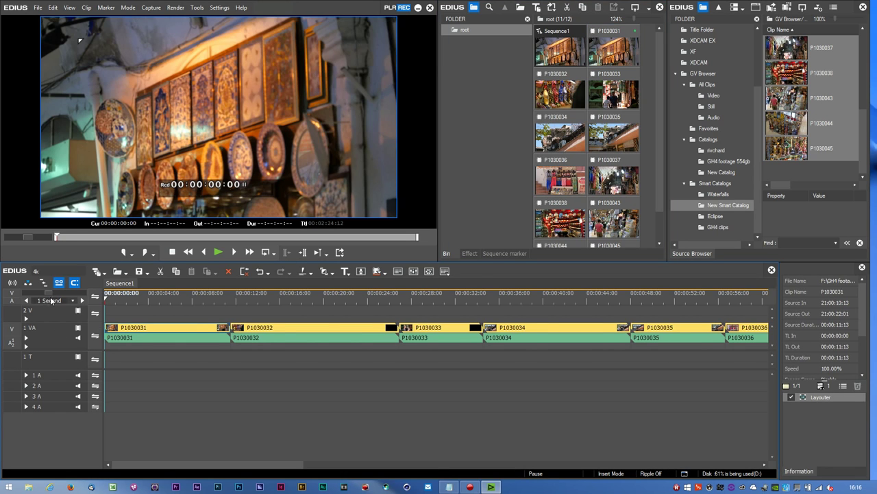
Fit the whole sequence in the timeline, play it from the start, including a full-screen preview, and stop playback
{"action": "key", "text": "ctrl+0"}
{"action": "left_click", "coordinate": [219, 253]}
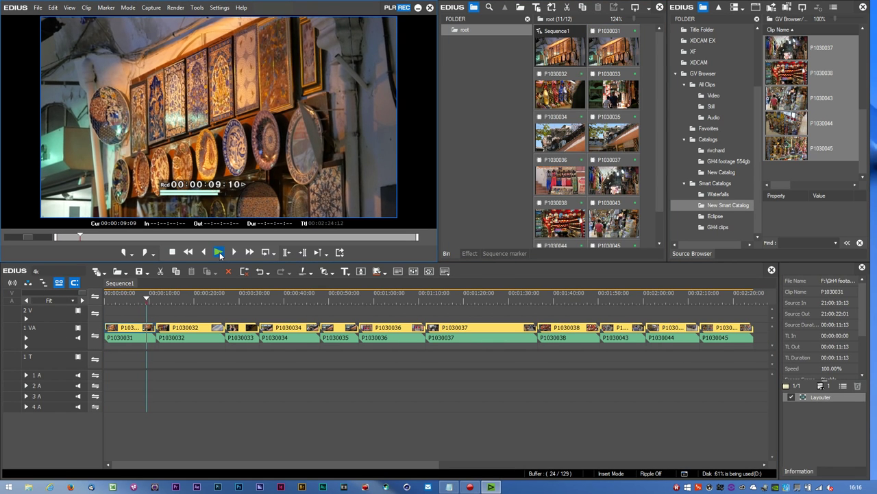
{"action": "key", "text": "ctrl+F11"}
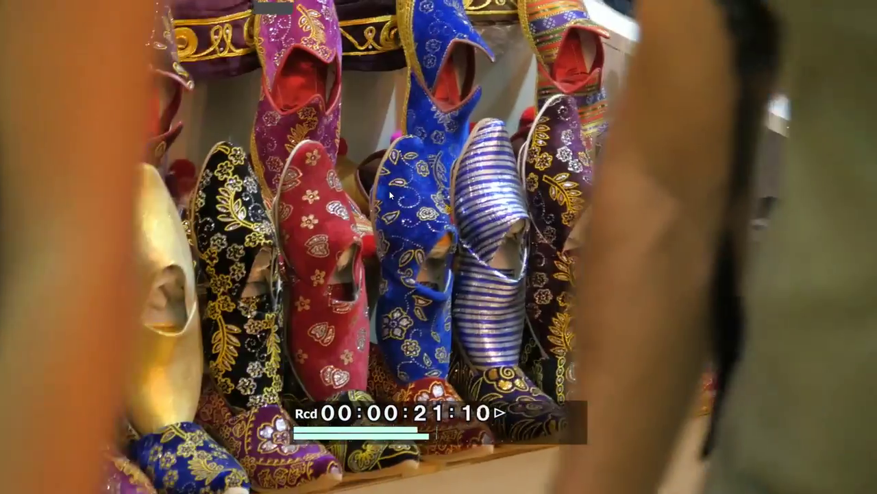
{"action": "key", "text": "Escape"}
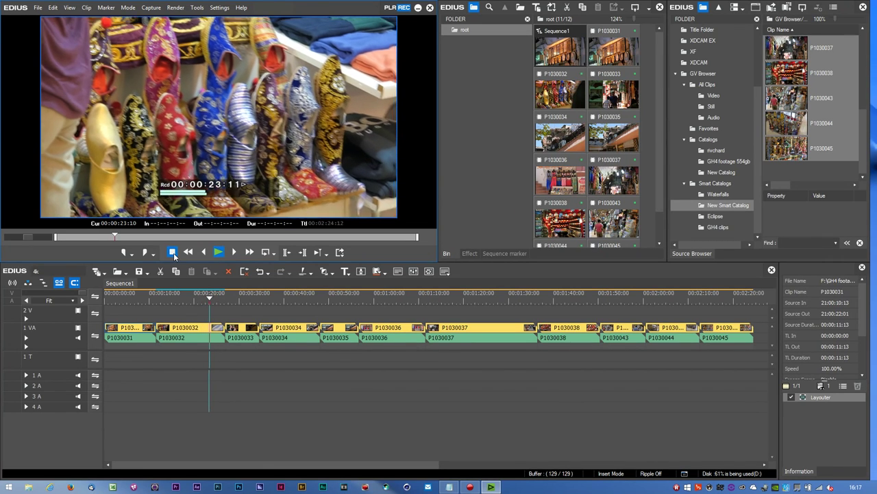
{"action": "left_click", "coordinate": [173, 253]}
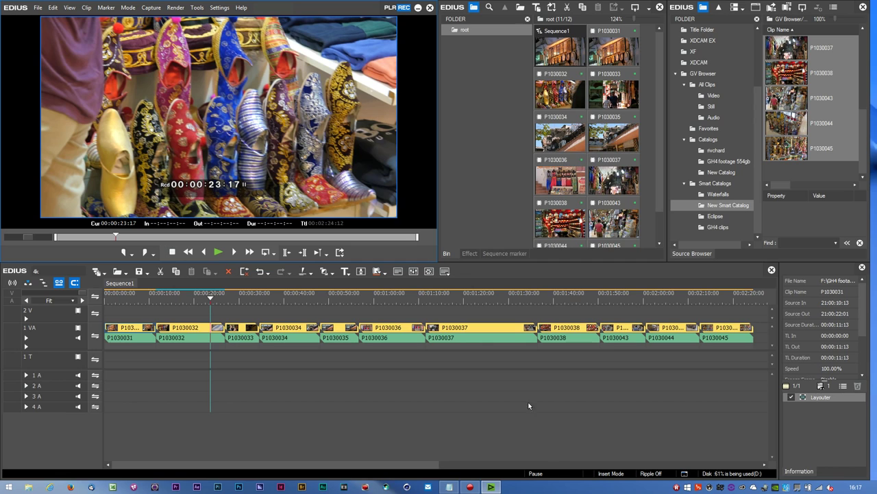
Move clip P1030038 from track 1VA up to track 2V, starting at 00:00:01:23
{"action": "left_click", "coordinate": [402, 327]}
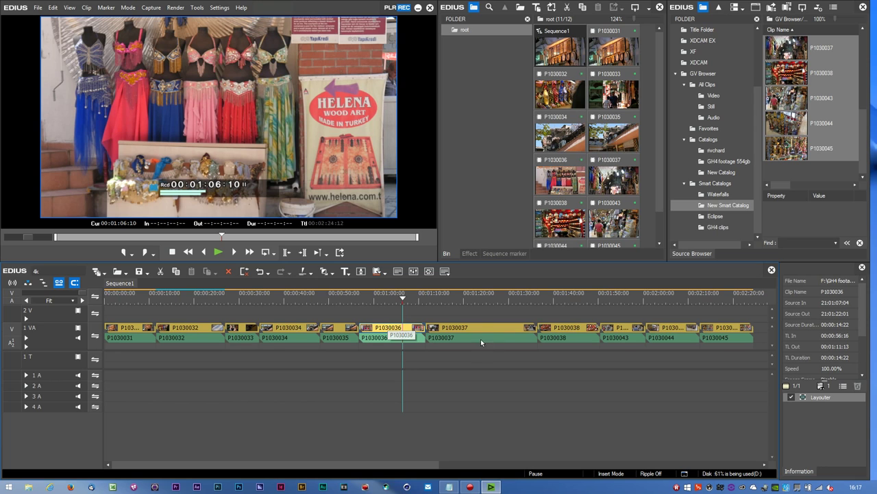
{"action": "left_click", "coordinate": [464, 329]}
{"action": "left_click", "coordinate": [443, 299]}
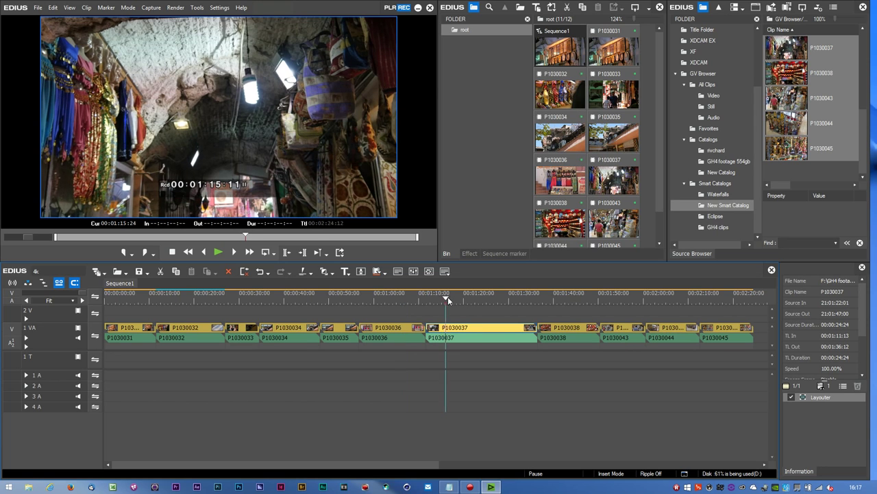
{"action": "left_click_drag", "start_coordinate": [574, 329], "coordinate": [144, 310]}
{"action": "left_click_drag", "start_coordinate": [249, 332], "coordinate": [207, 311]}
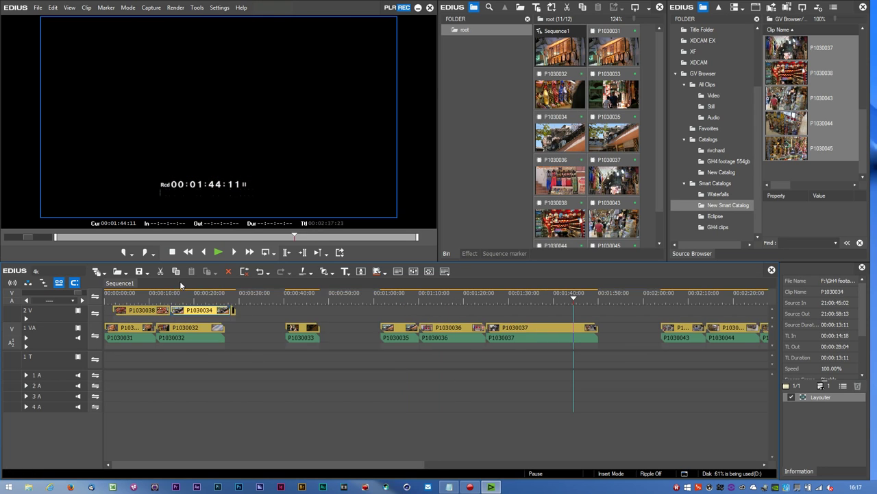
{"action": "left_click", "coordinate": [204, 295]}
{"action": "key", "text": "ctrl+z"}
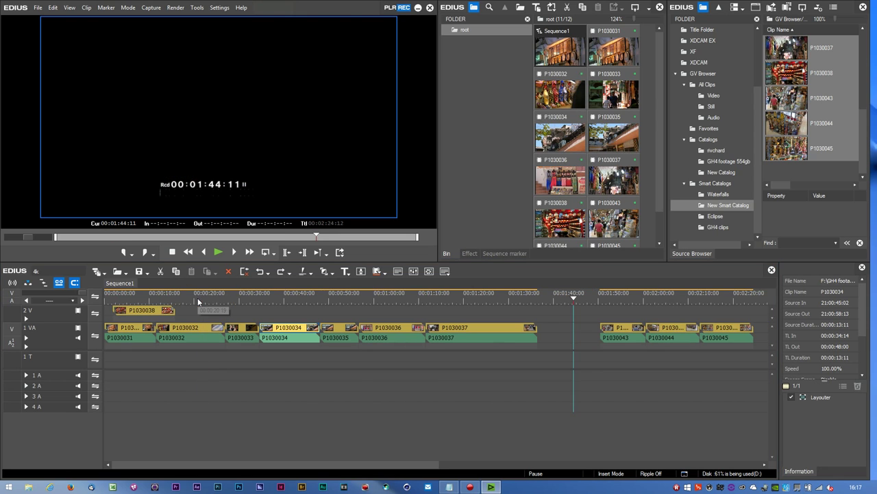
Switch to overwrite mode and move clip P1030034 from track 1VA to track 2V directly after P1030038
{"action": "left_click", "coordinate": [28, 283]}
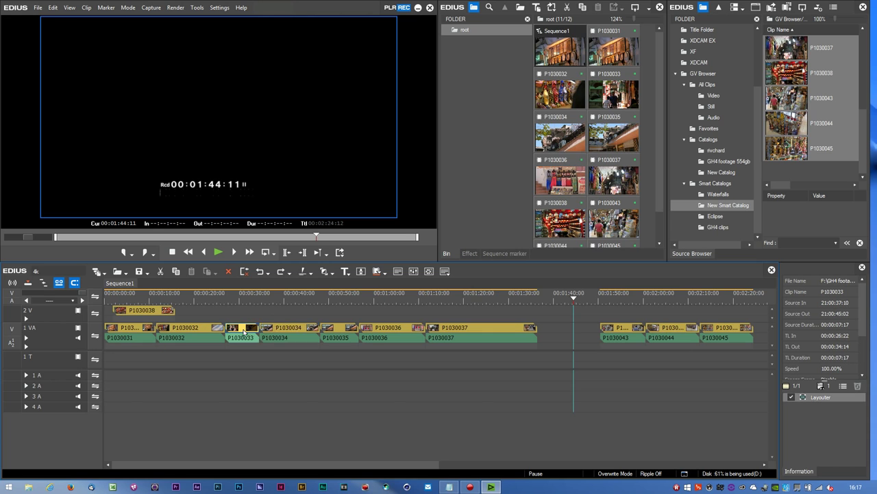
{"action": "left_click_drag", "start_coordinate": [278, 334], "coordinate": [126, 295]}
In Layouter, scale clip P1030038 to 42.60% at position X -24.90%, Y -24.30%, and give P1030034 the same layout
{"action": "left_click", "coordinate": [162, 312]}
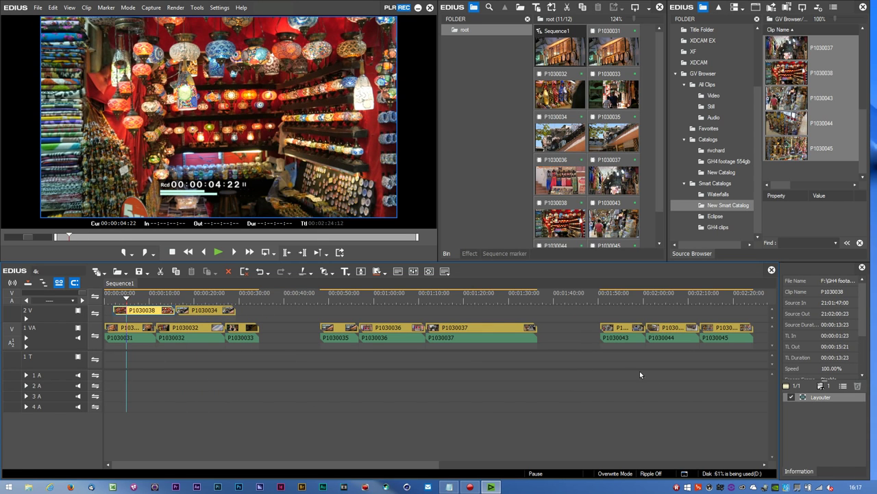
{"action": "double_click", "coordinate": [821, 397]}
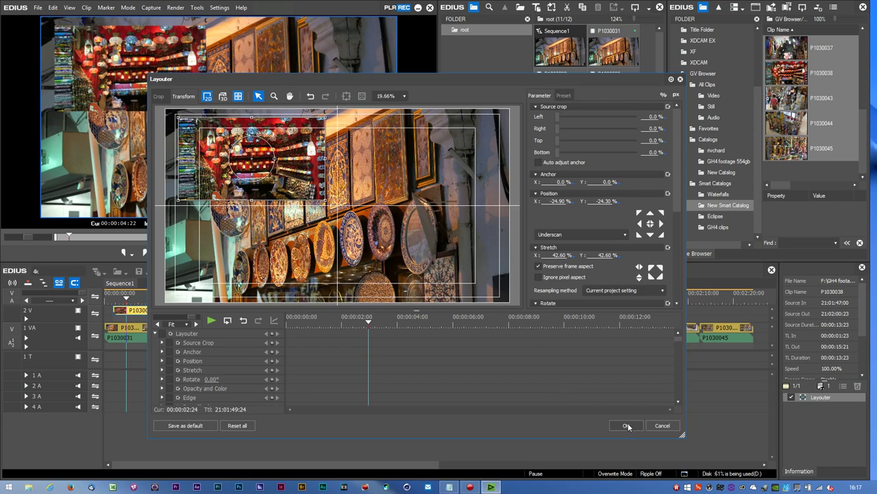
{"action": "left_click", "coordinate": [626, 425]}
{"action": "left_click", "coordinate": [204, 310]}
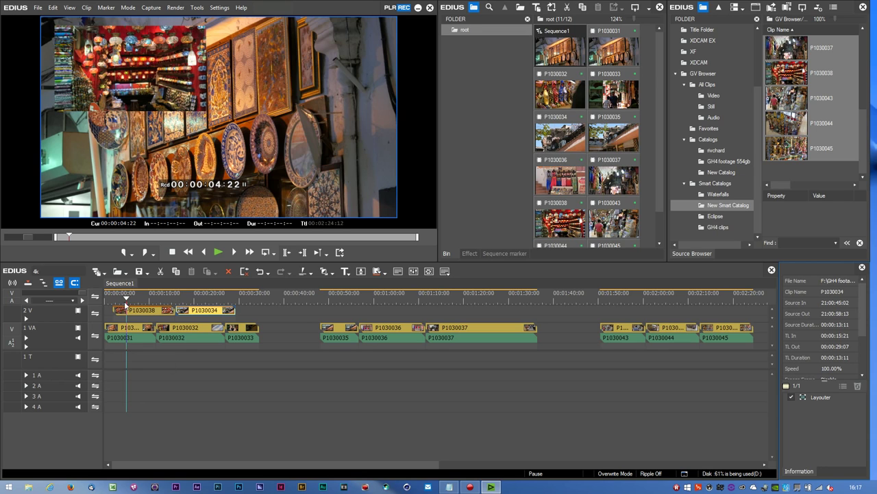
Play the picture-in-picture section from the start of the timeline and watch the playback buffer
{"action": "left_click_drag", "start_coordinate": [124, 301], "coordinate": [108, 310]}
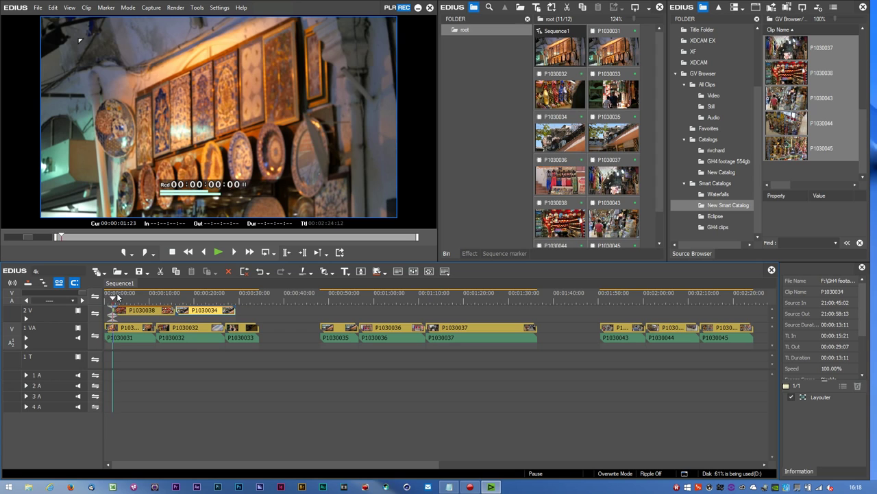
{"action": "mouse_move", "coordinate": [113, 295]}
{"action": "left_mouse_down"}
{"action": "mouse_move", "coordinate": [100, 299]}
{"action": "mouse_move", "coordinate": [111, 298]}
{"action": "mouse_move", "coordinate": [105, 305]}
{"action": "left_mouse_up"}
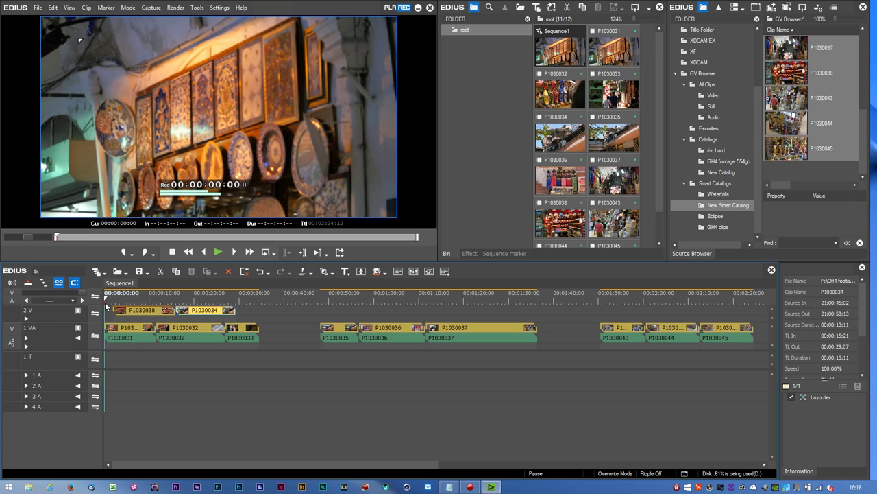
{"action": "left_click", "coordinate": [116, 310]}
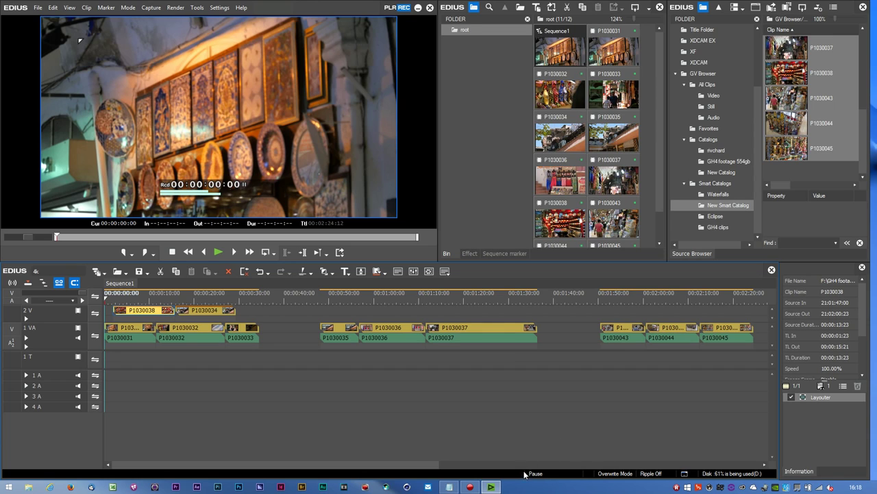
{"action": "key", "text": "space"}
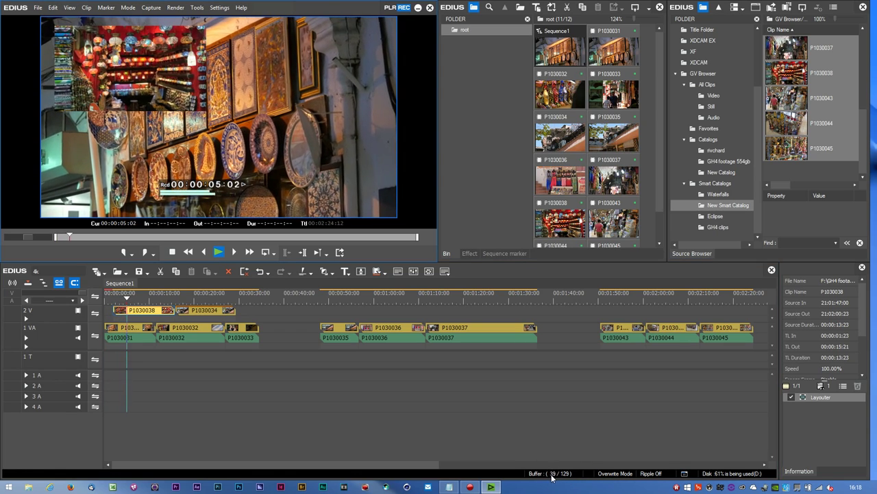
{"action": "key", "text": "space"}
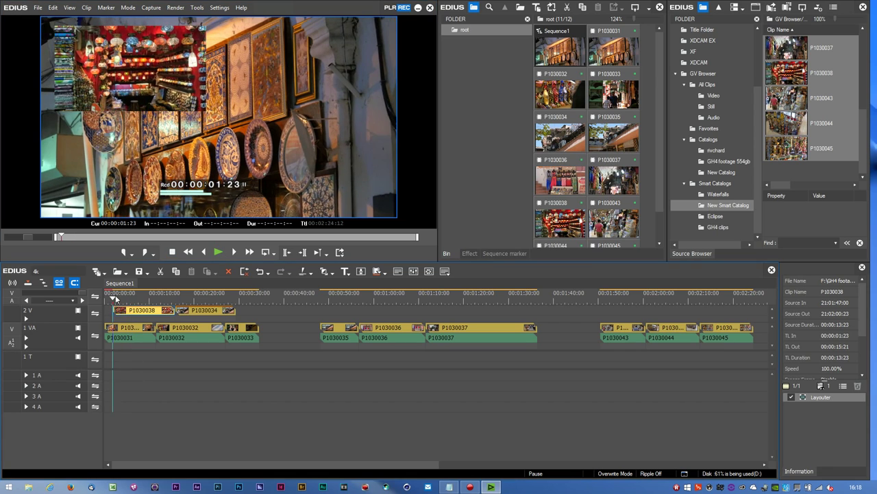
{"action": "left_click", "coordinate": [105, 299]}
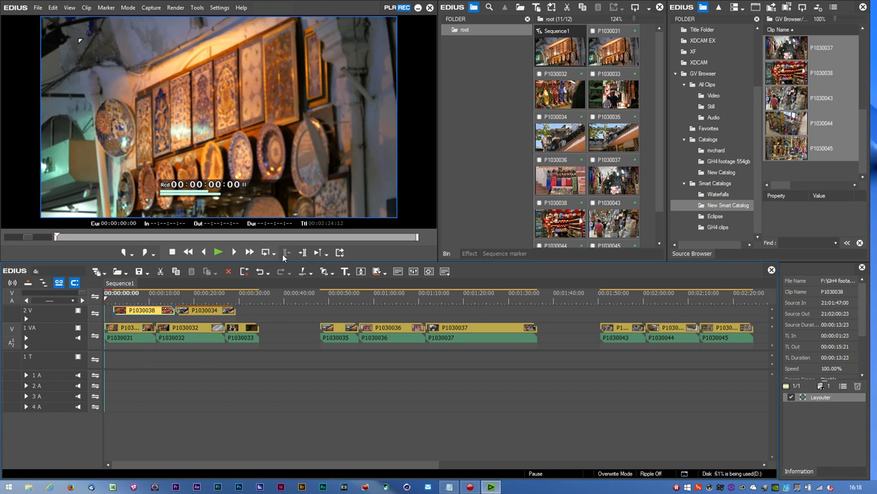
{"action": "left_click", "coordinate": [218, 252]}
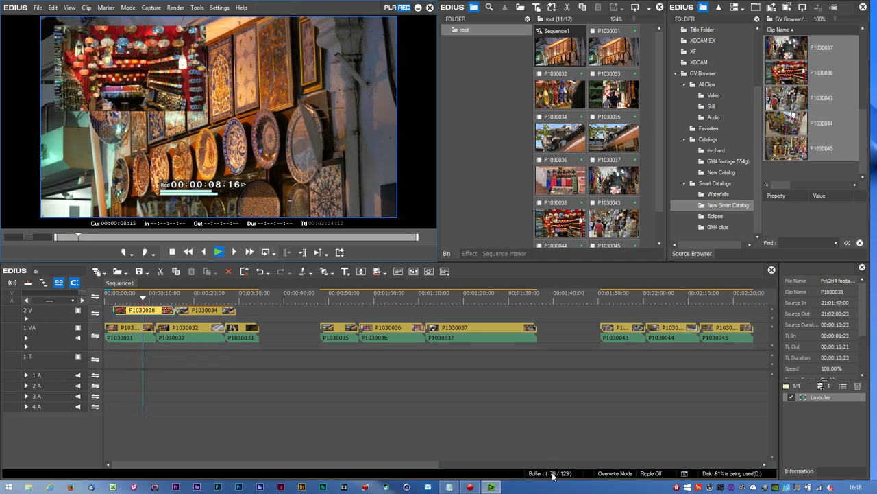
{"action": "key", "text": "l"}
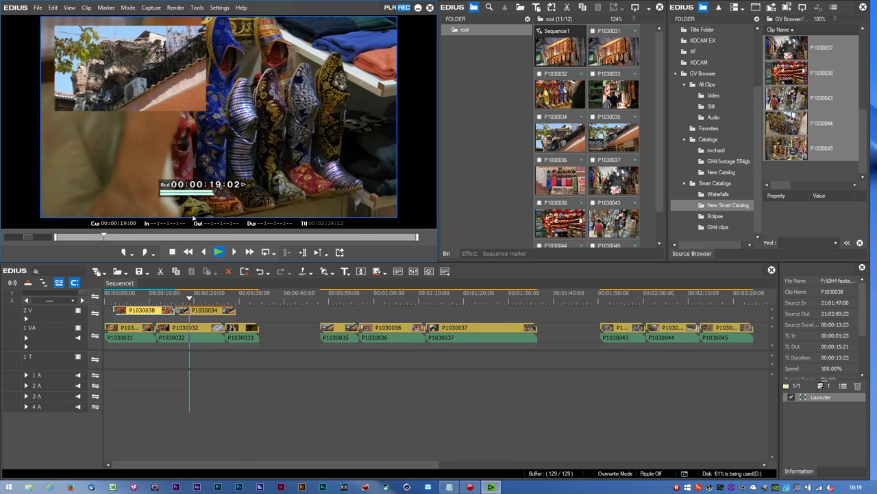
{"action": "left_click", "coordinate": [122, 295]}
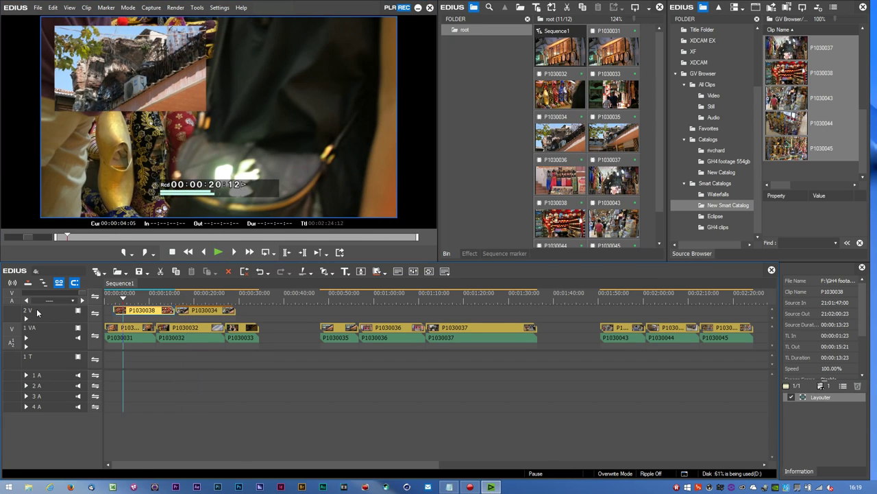
Add a video track above 2V and move clip P1030037 onto it, starting level with P1030038
{"action": "right_click", "coordinate": [40, 311]}
{"action": "mouse_move", "coordinate": [73, 385]}
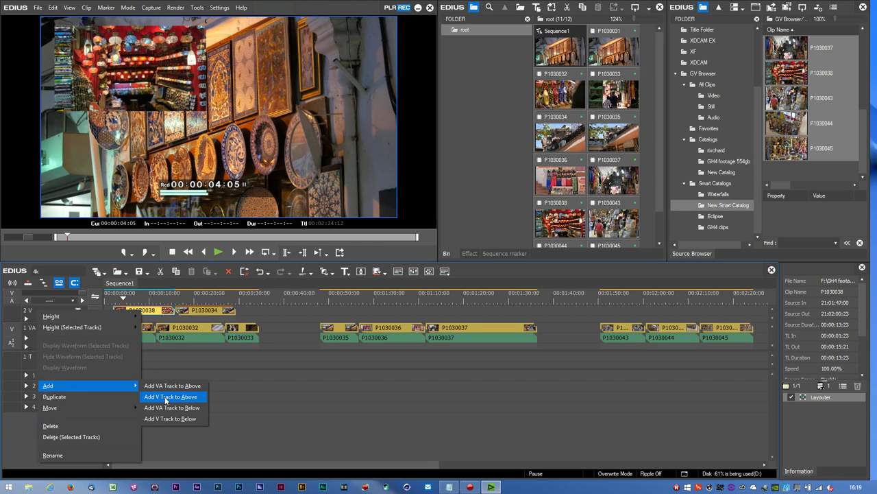
{"action": "left_click", "coordinate": [166, 399]}
{"action": "left_click", "coordinate": [370, 381]}
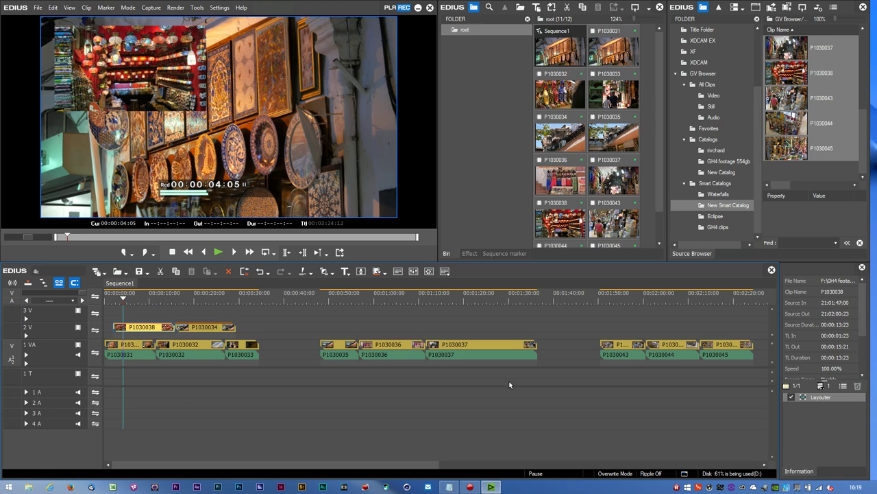
{"action": "left_click_drag", "start_coordinate": [467, 348], "coordinate": [145, 297]}
In Layouter, scale clip P1030037 to 40.70% at position X -17.40%, Y 11.80%, and return the playhead to the timeline start
{"action": "left_click", "coordinate": [144, 297]}
{"action": "key", "text": "F7"}
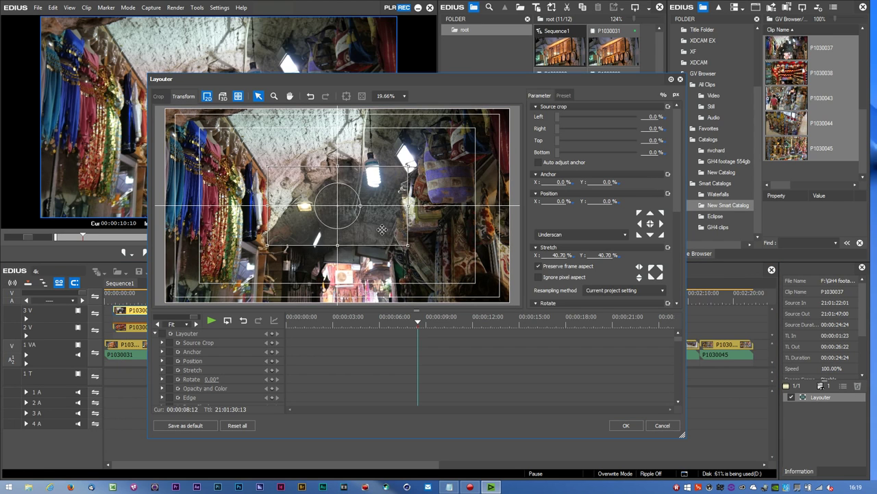
{"action": "left_click_drag", "start_coordinate": [334, 246], "coordinate": [274, 281]}
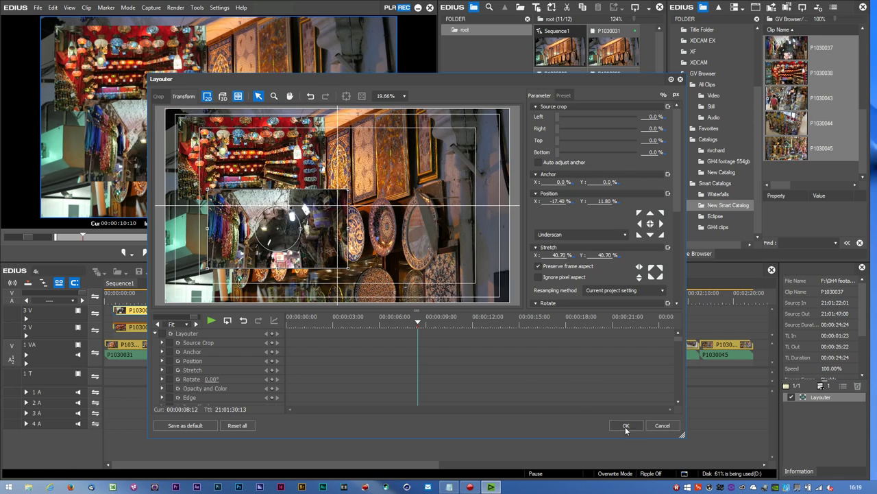
{"action": "left_click", "coordinate": [625, 426]}
{"action": "key", "text": "Home"}
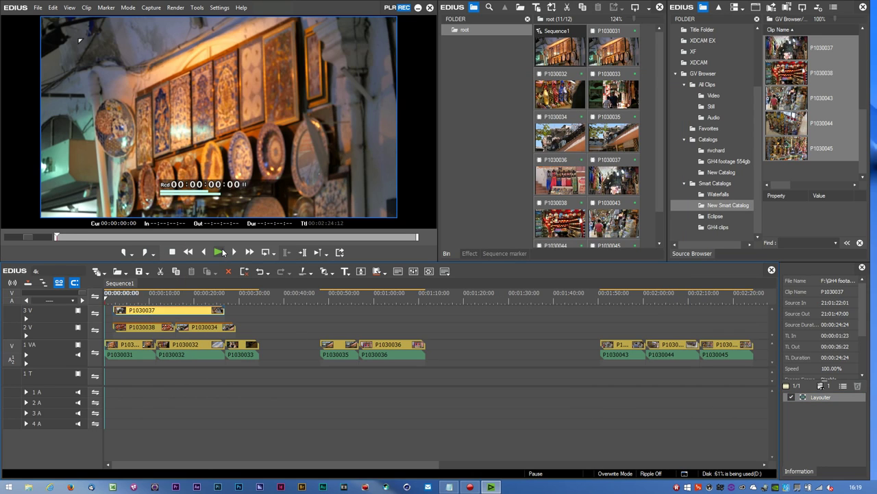
Play the three-layer picture-in-picture section from the timeline start, watch the playback buffer, and return to the start
{"action": "left_click", "coordinate": [219, 252]}
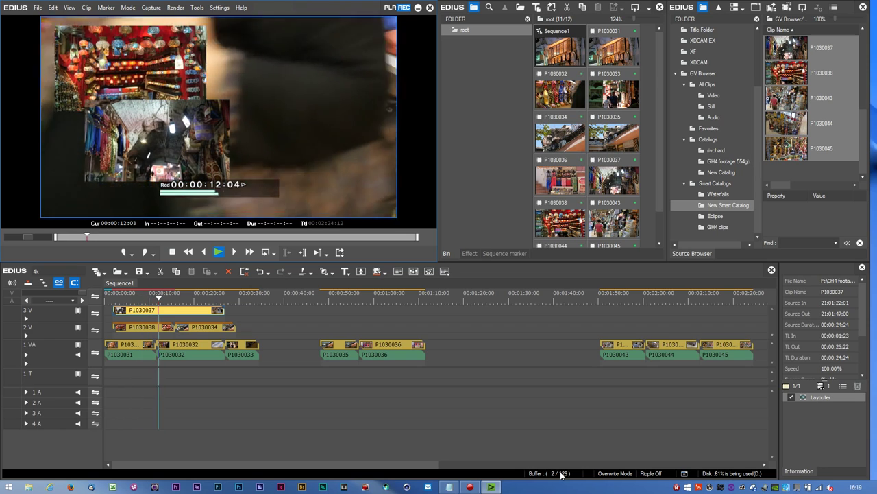
{"action": "key", "text": "Home"}
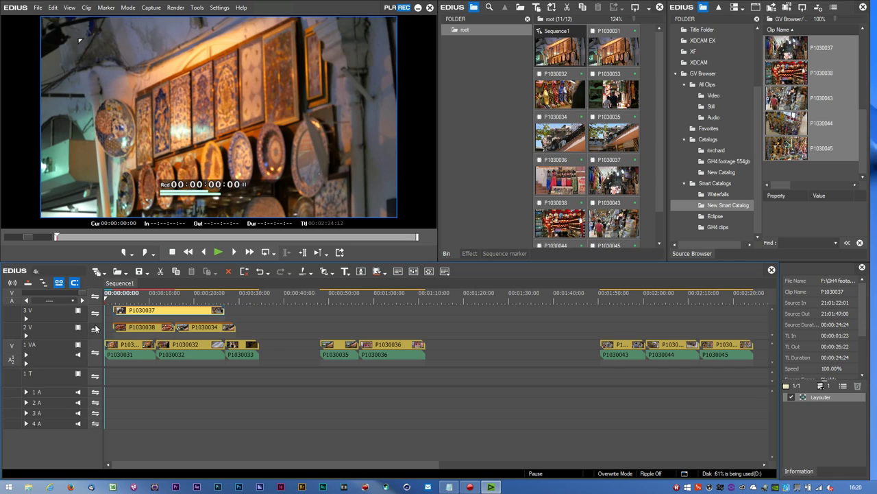
In the current project settings, choose Lanczos 3 Smoother (Best for motion graphics) as the resampling method and apply the settings
{"action": "left_click", "coordinate": [223, 10]}
{"action": "left_click", "coordinate": [229, 48]}
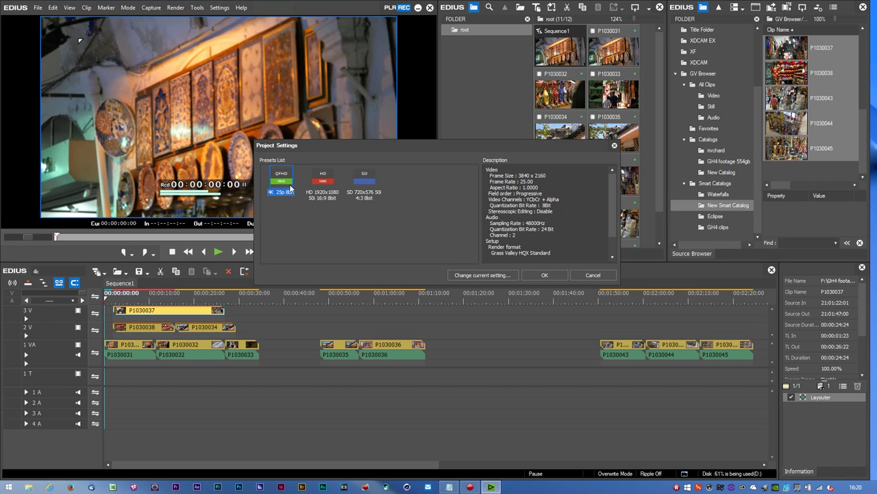
{"action": "left_click", "coordinate": [482, 274]}
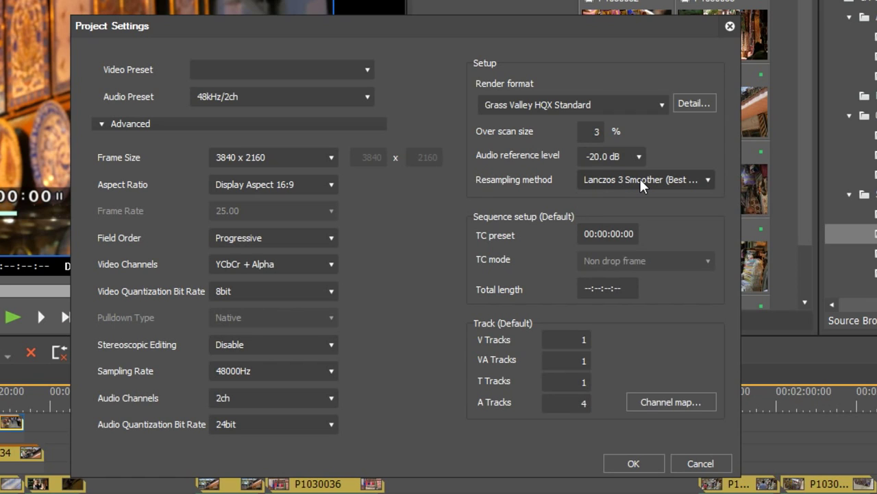
{"action": "left_click", "coordinate": [640, 177]}
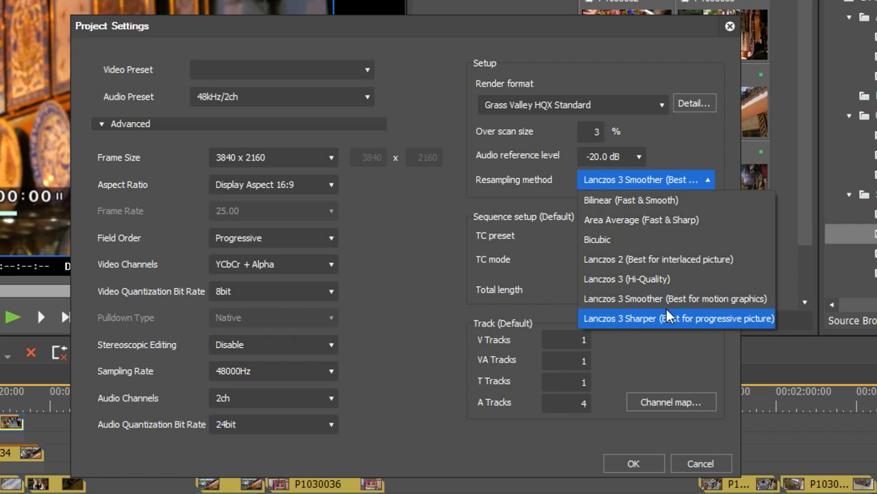
{"action": "left_click", "coordinate": [648, 298]}
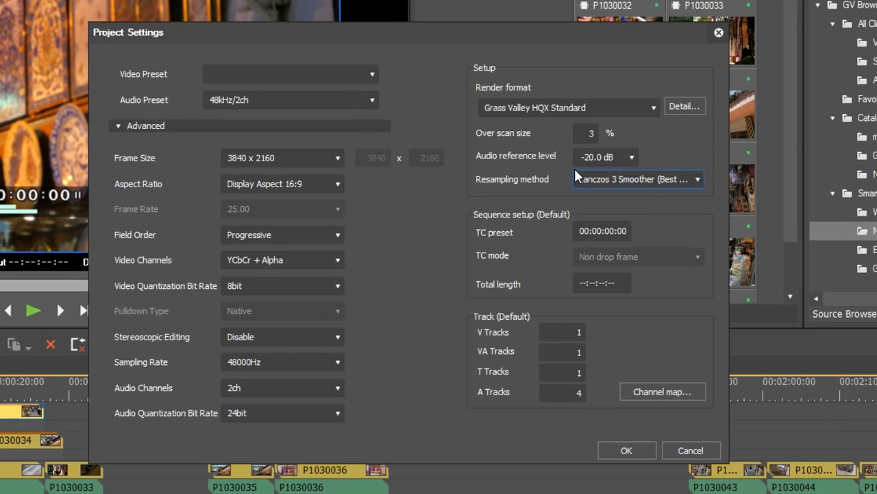
{"action": "left_click", "coordinate": [633, 463]}
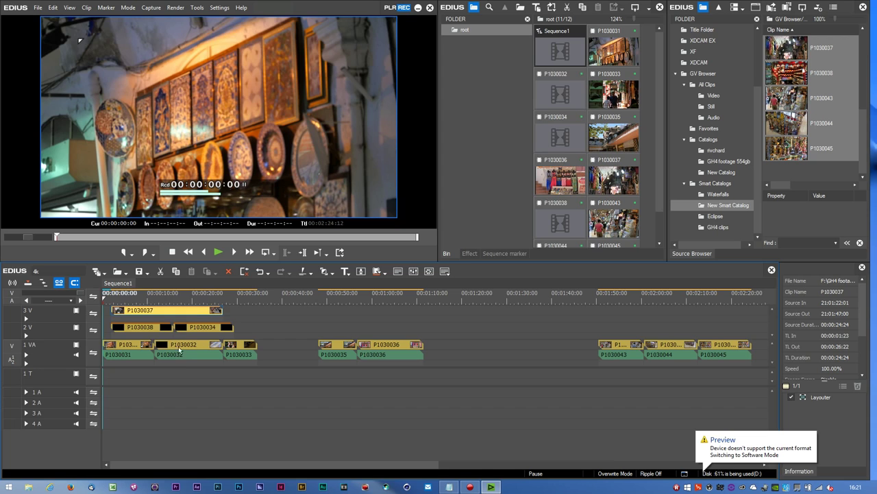
Play the picture-in-picture section from about 9 seconds on the timeline to check the playback buffer
{"action": "left_click", "coordinate": [143, 295]}
{"action": "key", "text": "space"}
Apply the 3-Way Color Correction filter to clip P1030035 on track 1VA, then open and close its settings
{"action": "left_click", "coordinate": [333, 295]}
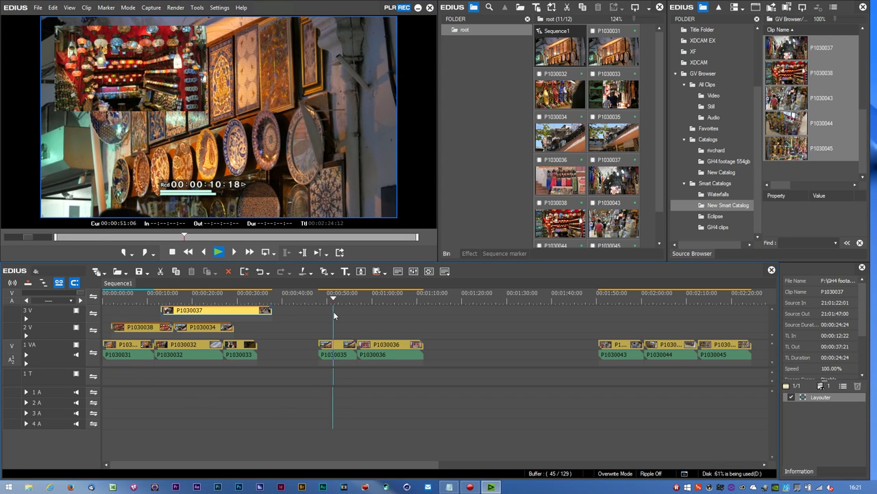
{"action": "left_click", "coordinate": [346, 351]}
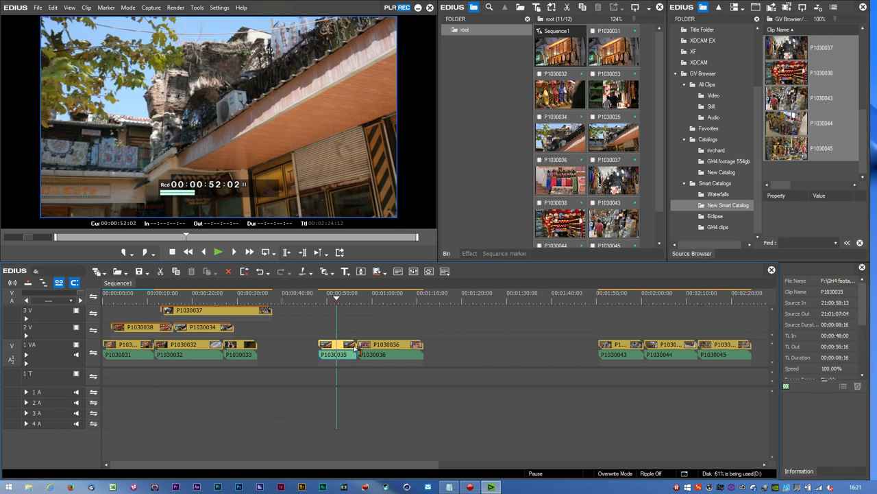
{"action": "left_click", "coordinate": [470, 253]}
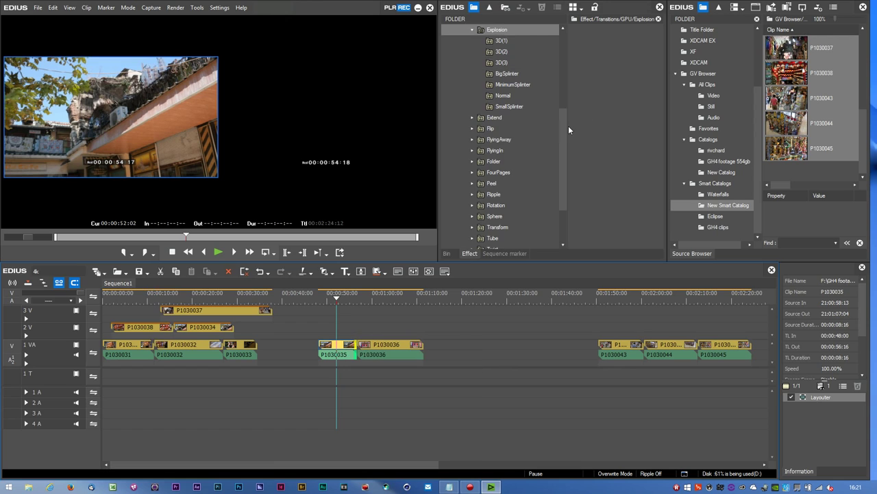
{"action": "scroll", "coordinate": [565, 125], "scroll_direction": "up", "scroll_amount": 5}
{"action": "left_click", "coordinate": [468, 29]}
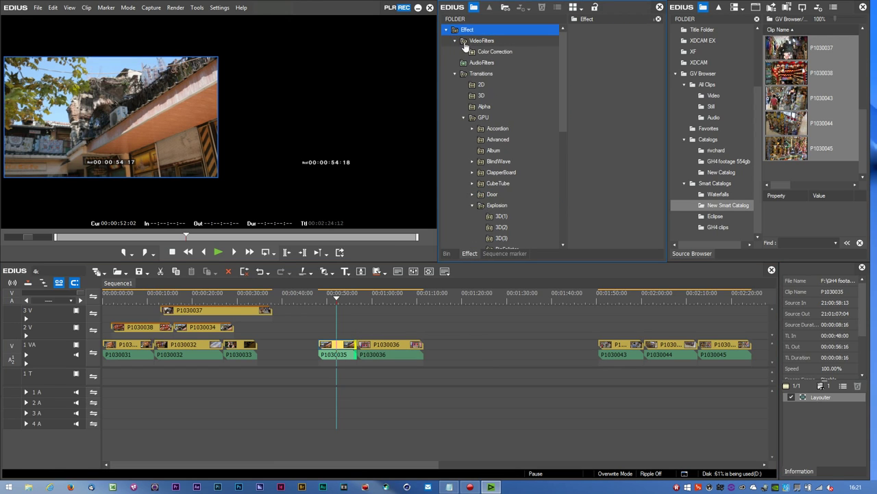
{"action": "left_click", "coordinate": [495, 52]}
{"action": "left_click_drag", "start_coordinate": [592, 41], "coordinate": [339, 348]}
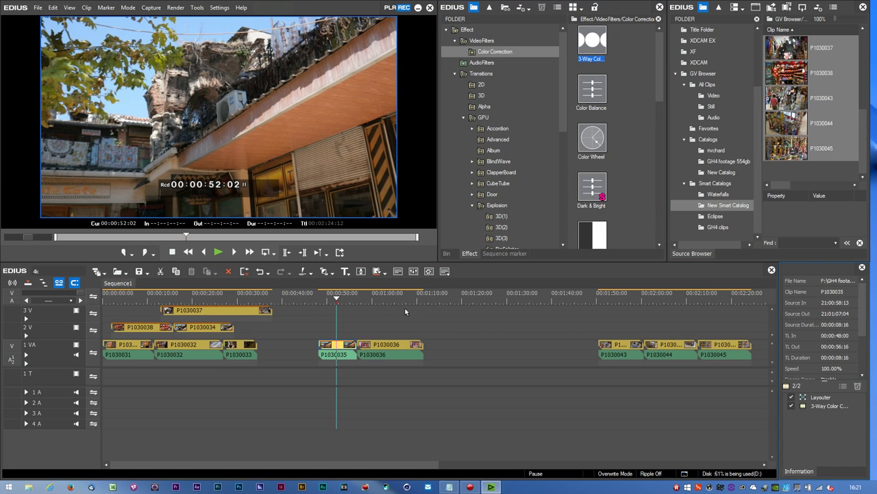
{"action": "double_click", "coordinate": [823, 405]}
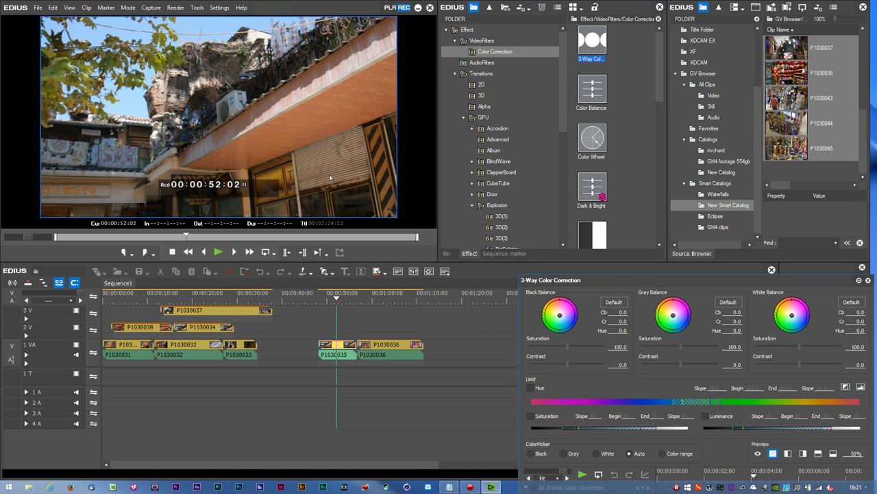
{"action": "key", "text": "Escape"}
Add the YUV Curve filter to clip P1030035, reshape its curves, and play the corrected clip
{"action": "scroll", "coordinate": [617, 130], "scroll_direction": "down", "scroll_amount": 5}
{"action": "left_click_drag", "start_coordinate": [592, 229], "coordinate": [822, 415]}
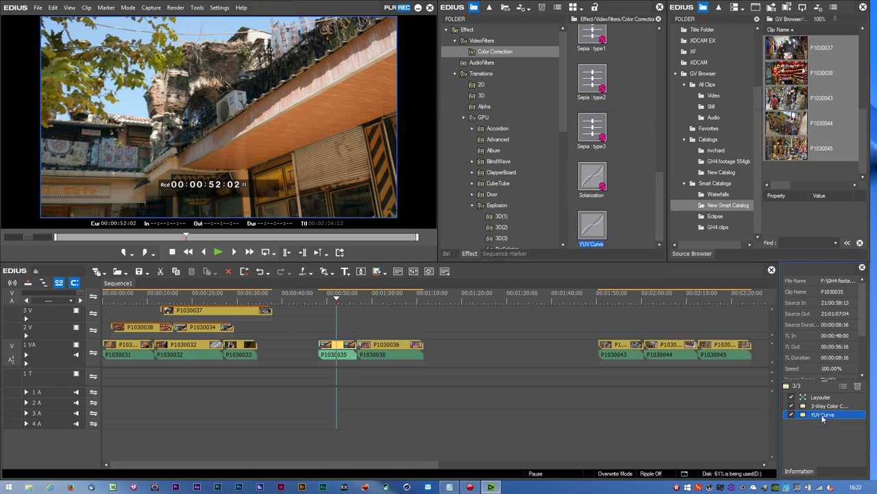
{"action": "double_click", "coordinate": [823, 415]}
{"action": "left_click_drag", "start_coordinate": [431, 213], "coordinate": [431, 197]}
{"action": "left_click_drag", "start_coordinate": [479, 161], "coordinate": [479, 151]}
{"action": "left_click_drag", "start_coordinate": [411, 240], "coordinate": [405, 242]}
{"action": "left_click", "coordinate": [710, 400]}
{"action": "key", "text": "space"}
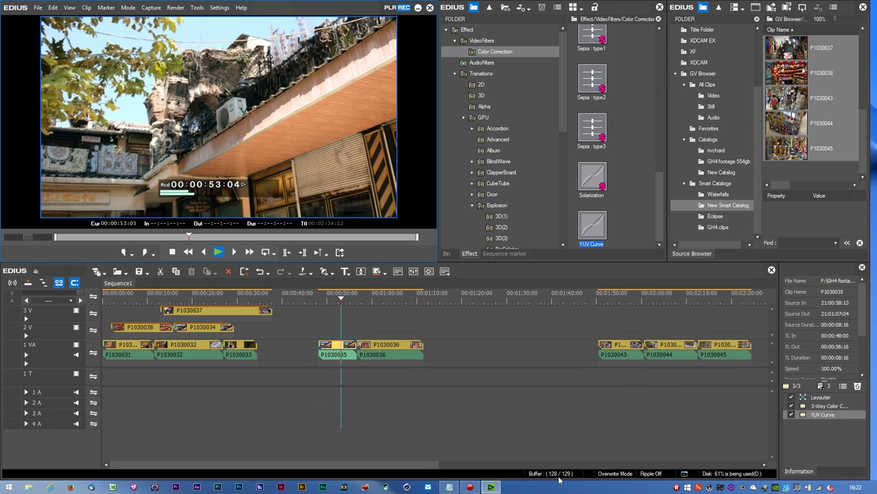
Set the speed of clip P1030035 to 33%, letting its duration on the timeline change
{"action": "right_click", "coordinate": [334, 348]}
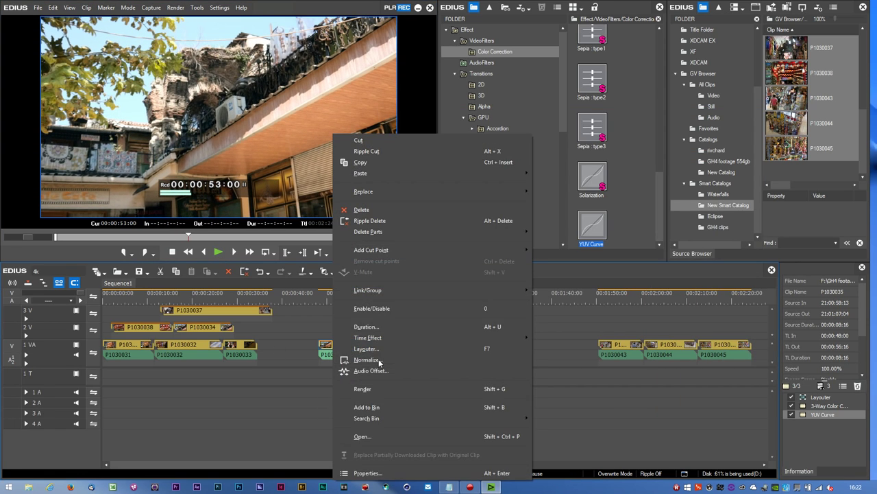
{"action": "mouse_move", "coordinate": [386, 337]}
{"action": "left_click", "coordinate": [569, 336]}
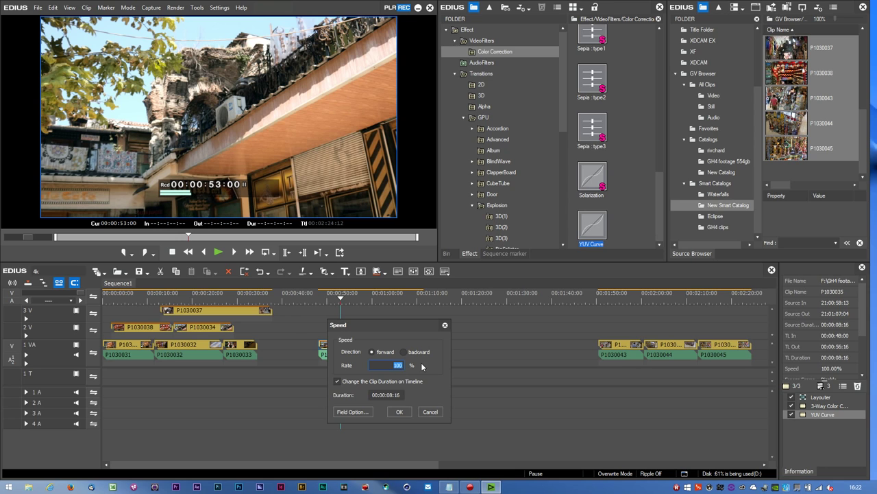
{"action": "type", "text": "33"}
{"action": "key", "text": "Return"}
Play the slowed clip P1030035 while watching the buffer, and view single frames in P1030043 and P1030035
{"action": "left_click", "coordinate": [219, 252]}
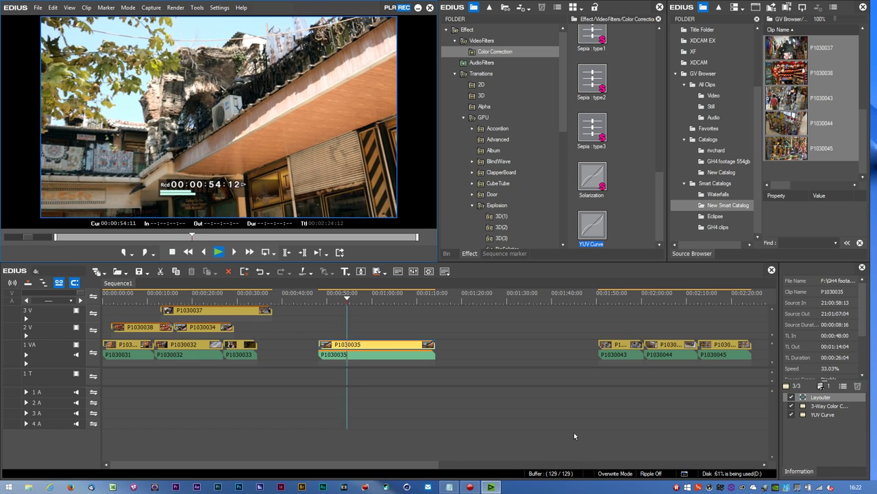
{"action": "left_click", "coordinate": [611, 294]}
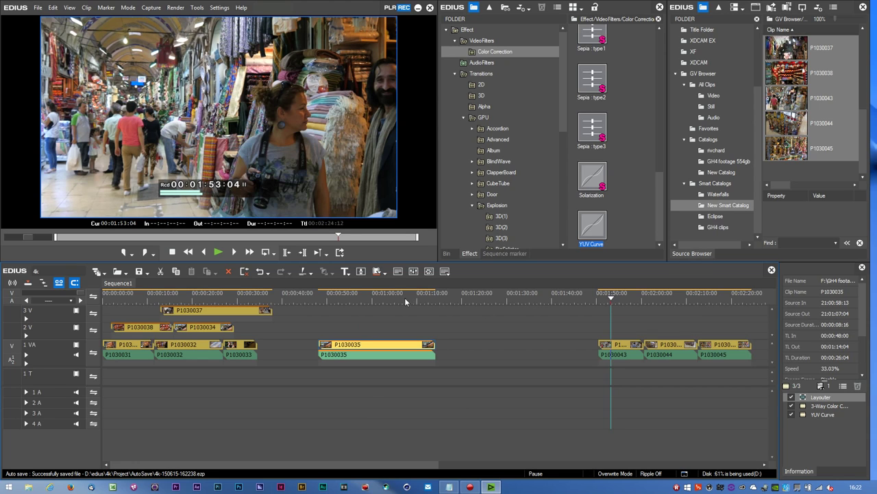
{"action": "left_click", "coordinate": [387, 294]}
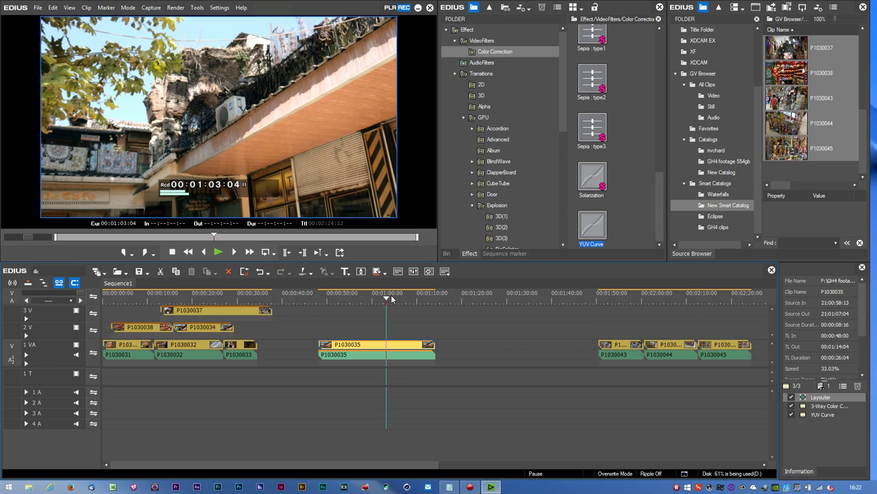
{"action": "left_click", "coordinate": [125, 296]}
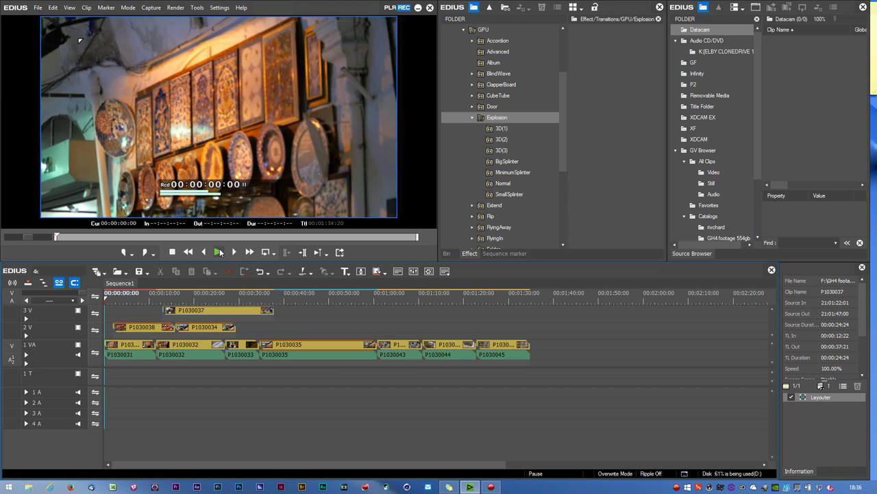
Play the picture-in-picture section from the timeline start, then clip P1030043 from 00:01:02:09, watching the playback buffer
{"action": "left_click", "coordinate": [218, 252]}
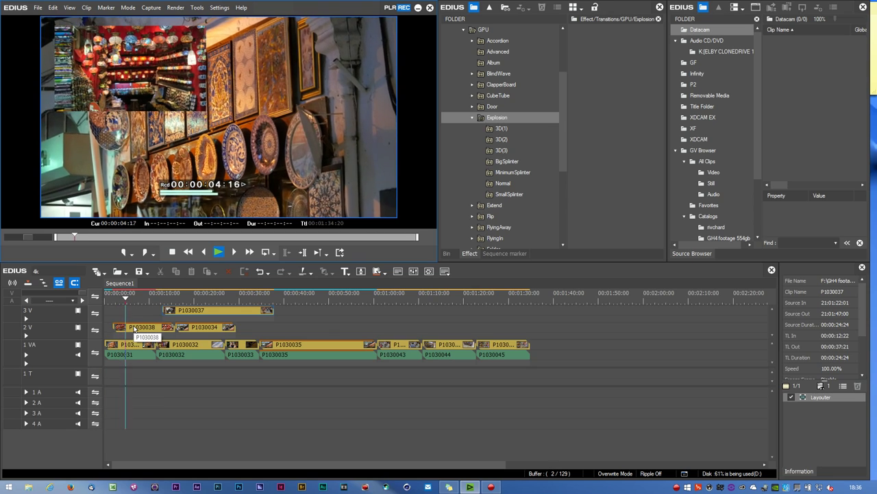
{"action": "left_click", "coordinate": [218, 253]}
{"action": "left_click", "coordinate": [219, 253]}
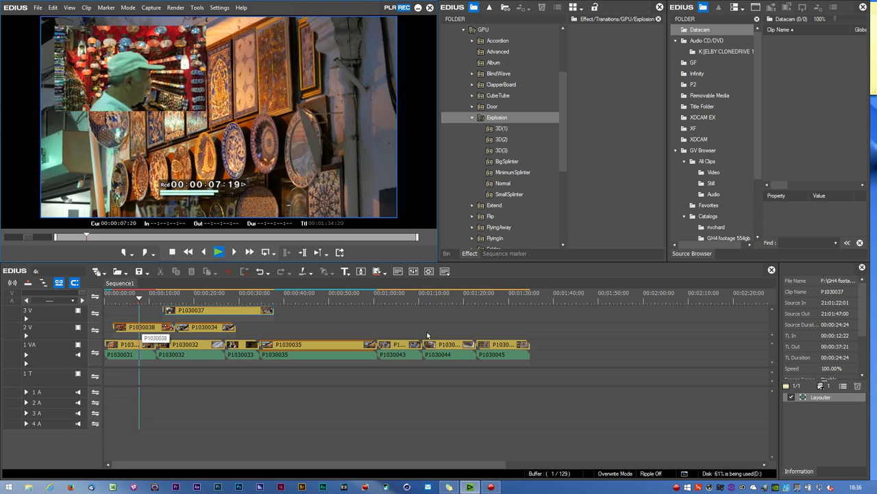
{"action": "left_click_drag", "start_coordinate": [378, 297], "coordinate": [385, 300]}
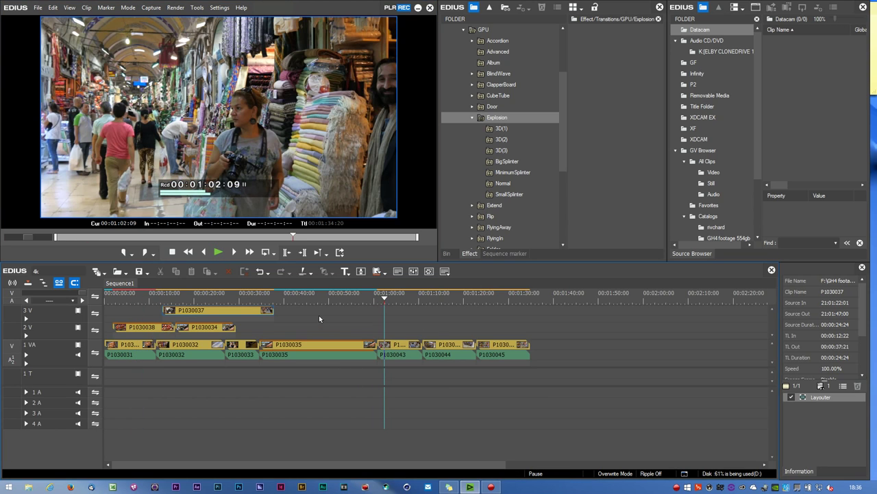
{"action": "left_click", "coordinate": [220, 253]}
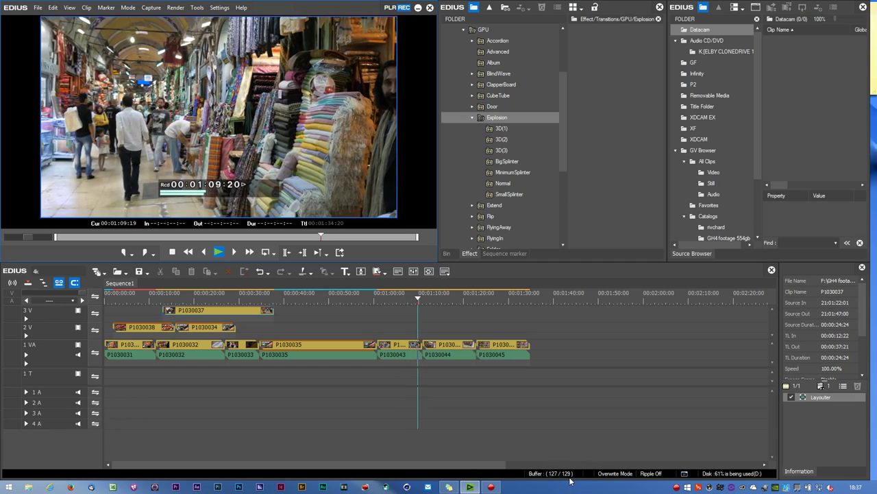
Play the slowed clip P1030035 from 00:00:40:04, then the picture-in-picture section from 00:00:04:15, comparing the playback buffer
{"action": "left_click_drag", "start_coordinate": [294, 295], "coordinate": [285, 296]}
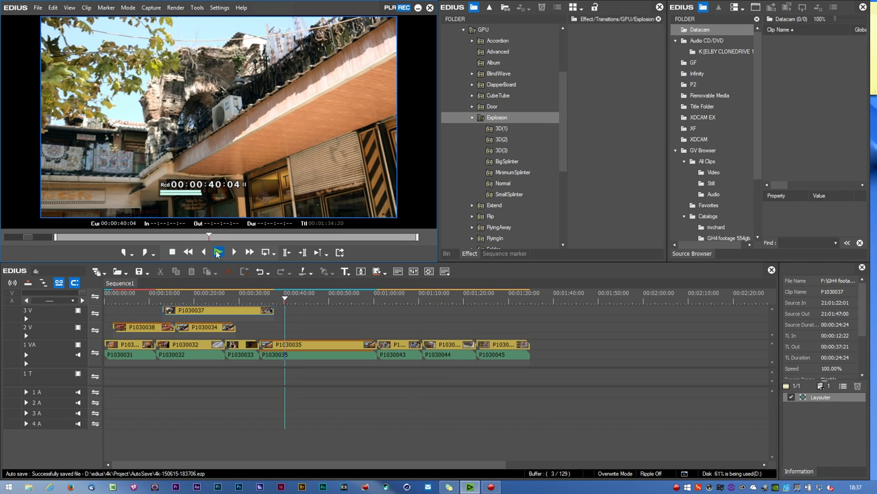
{"action": "left_click", "coordinate": [302, 344]}
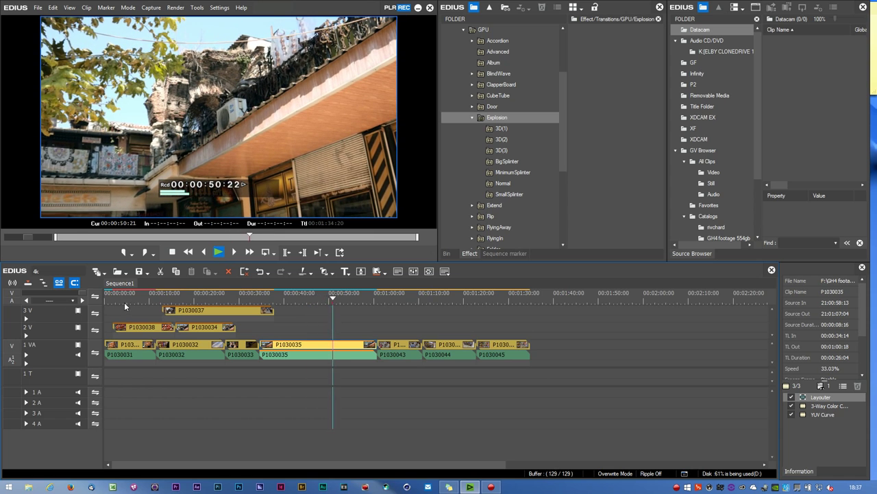
{"action": "left_click", "coordinate": [124, 300]}
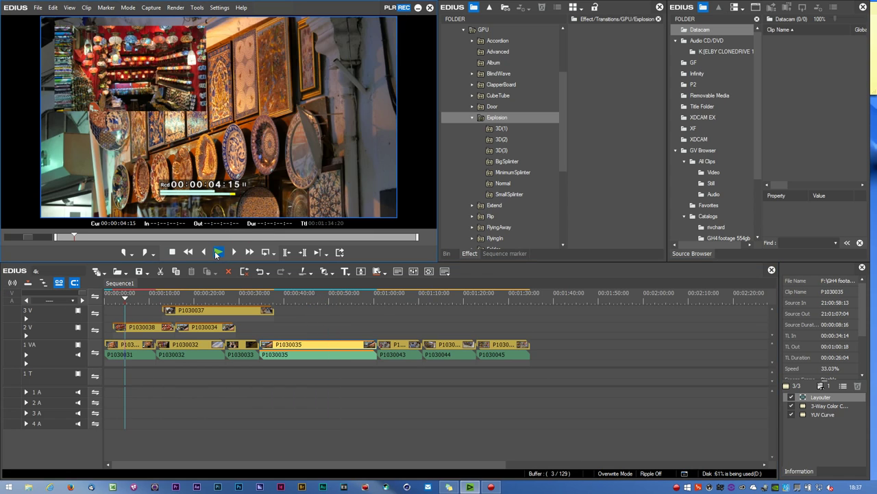
{"action": "left_click", "coordinate": [217, 253]}
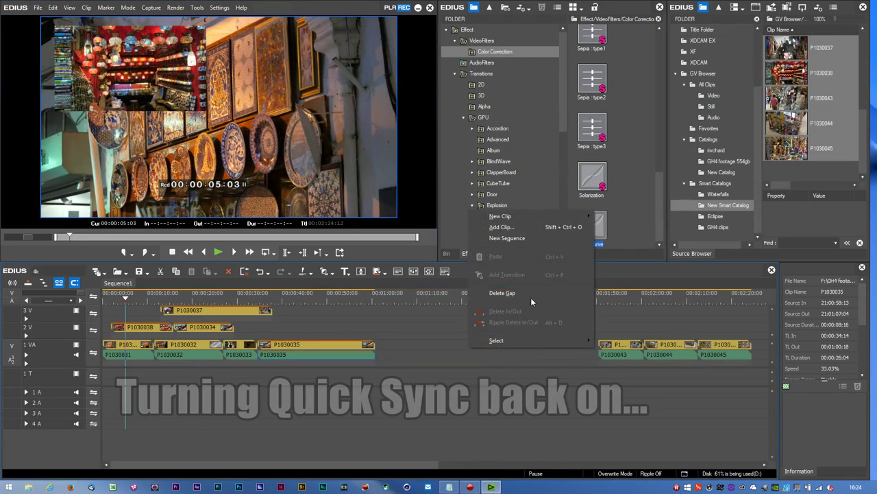
Delete the gap between clips P1030035 and P1030043 and place the playhead at 00:00:25:08
{"action": "left_click", "coordinate": [531, 299]}
{"action": "left_click", "coordinate": [217, 294]}
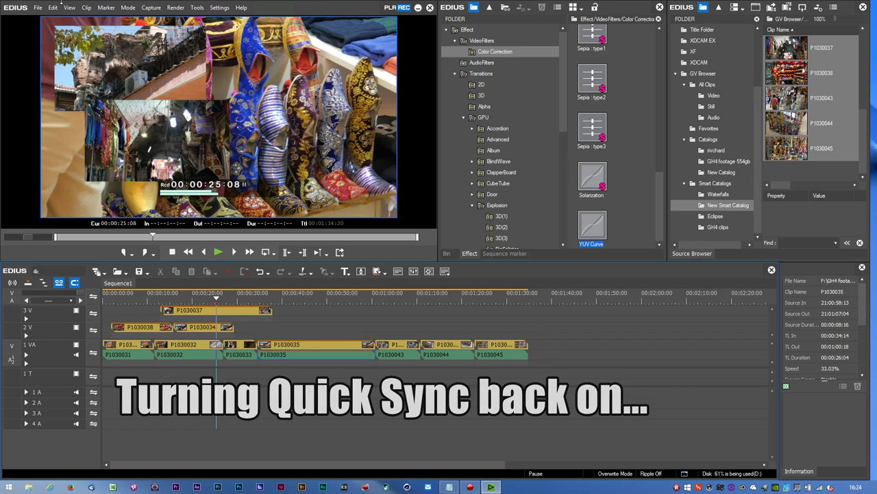
Start a Print to File export and open the save settings of the H.264/AVC exporter
{"action": "left_click", "coordinate": [37, 8]}
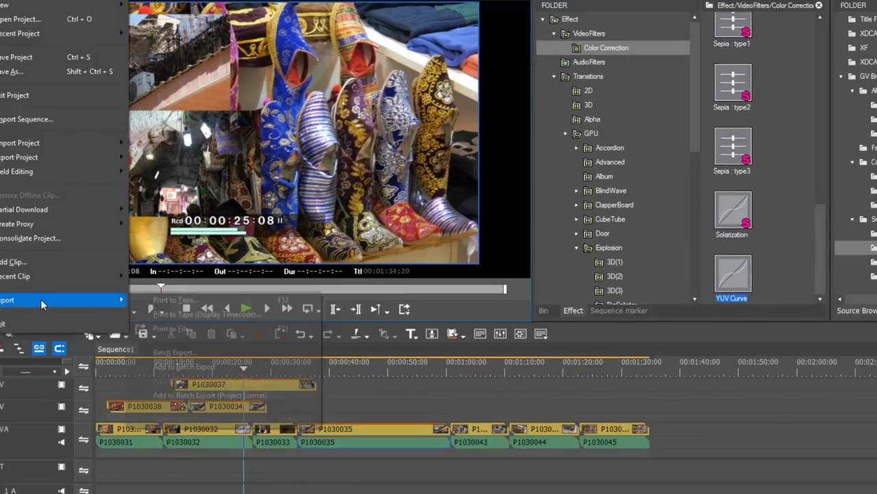
{"action": "mouse_move", "coordinate": [27, 266]}
{"action": "left_click", "coordinate": [192, 290]}
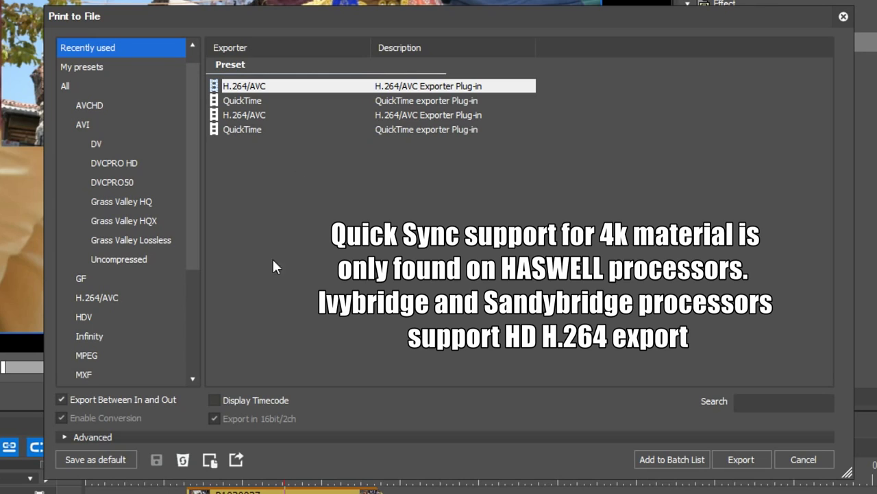
{"action": "left_click", "coordinate": [118, 298]}
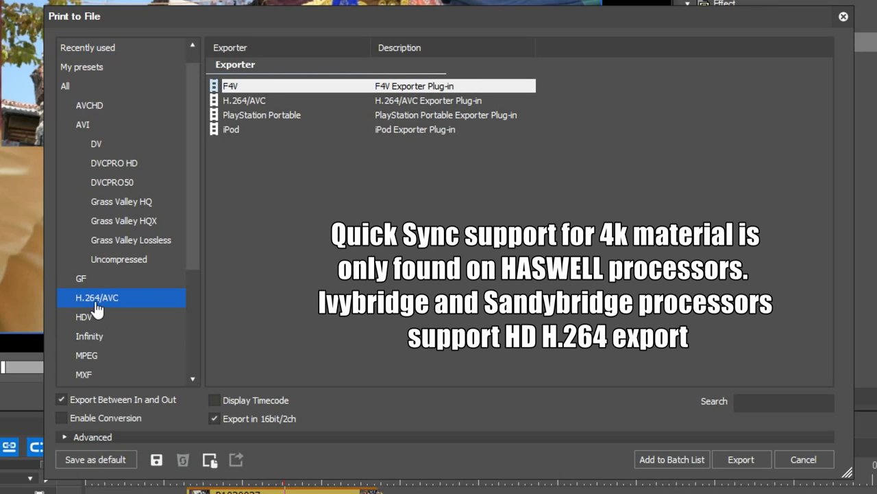
{"action": "left_click", "coordinate": [257, 100]}
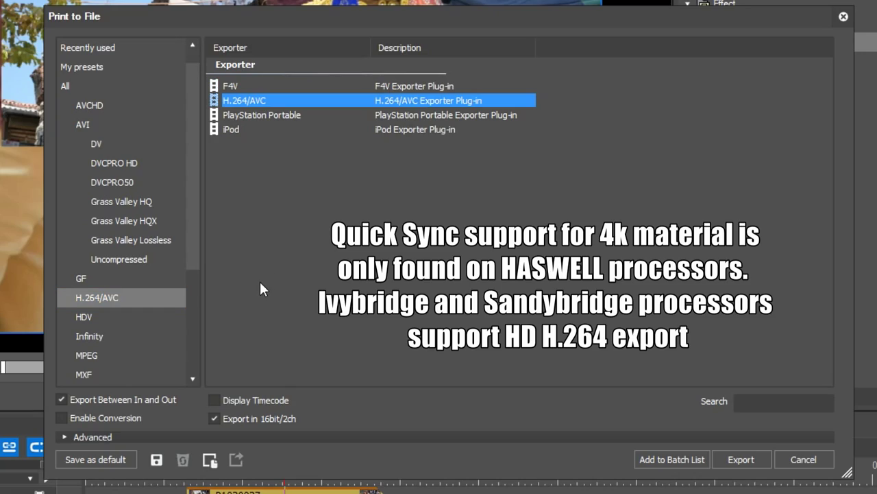
{"action": "double_click", "coordinate": [287, 91]}
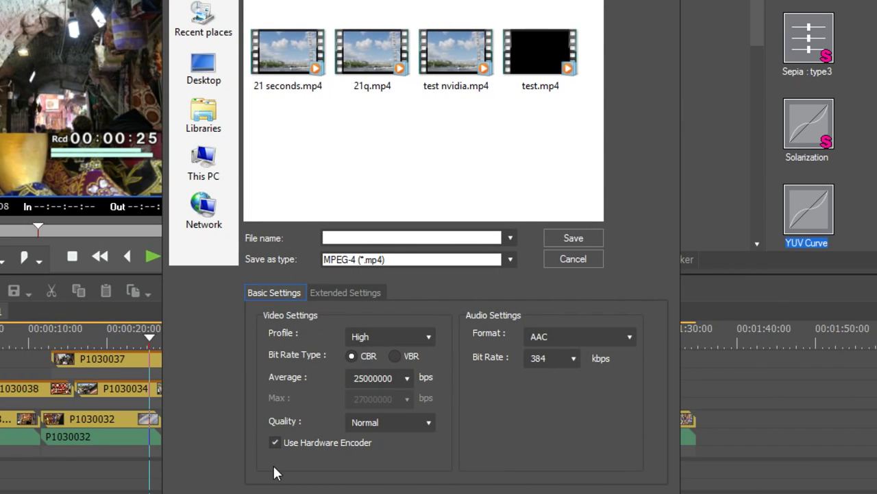
Export the H.264 file as "1.30 minute" using VBR with an average bit rate of 20M bps
{"action": "left_click", "coordinate": [353, 238]}
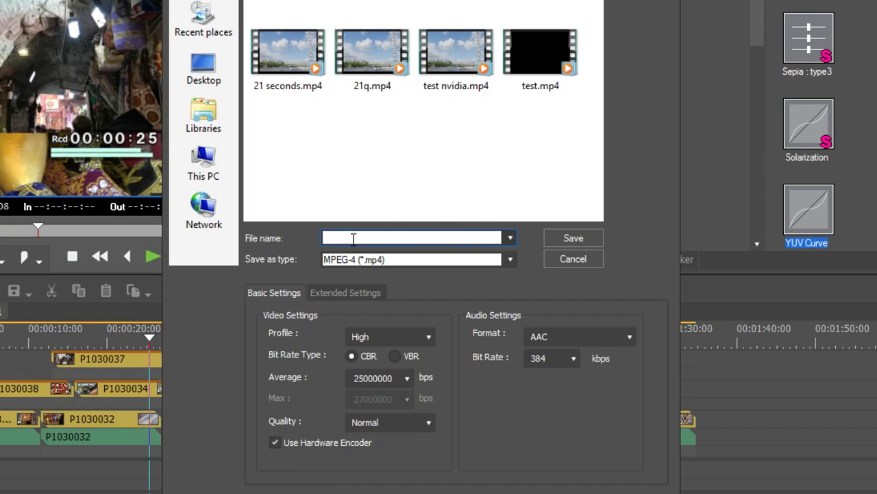
{"action": "type", "text": "1.30 minute"}
{"action": "left_click", "coordinate": [396, 355]}
{"action": "left_click", "coordinate": [396, 377]}
{"action": "left_click", "coordinate": [407, 378]}
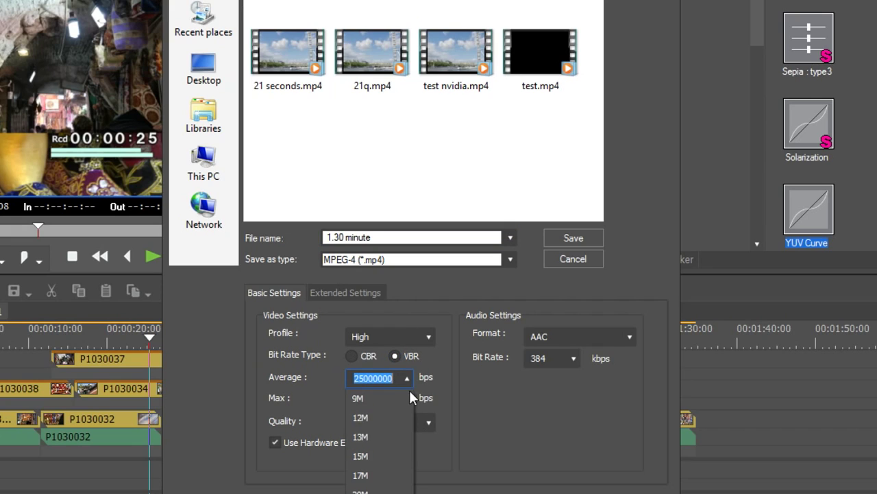
{"action": "left_click", "coordinate": [382, 491]}
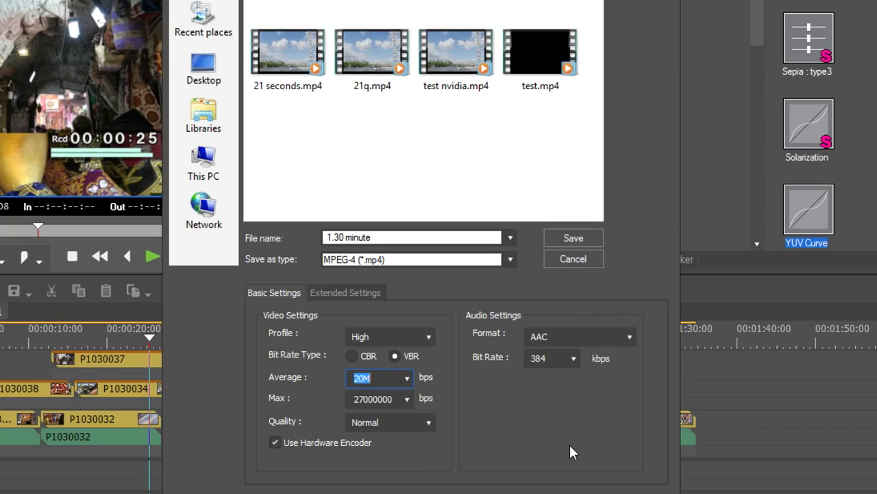
{"action": "left_click", "coordinate": [561, 235]}
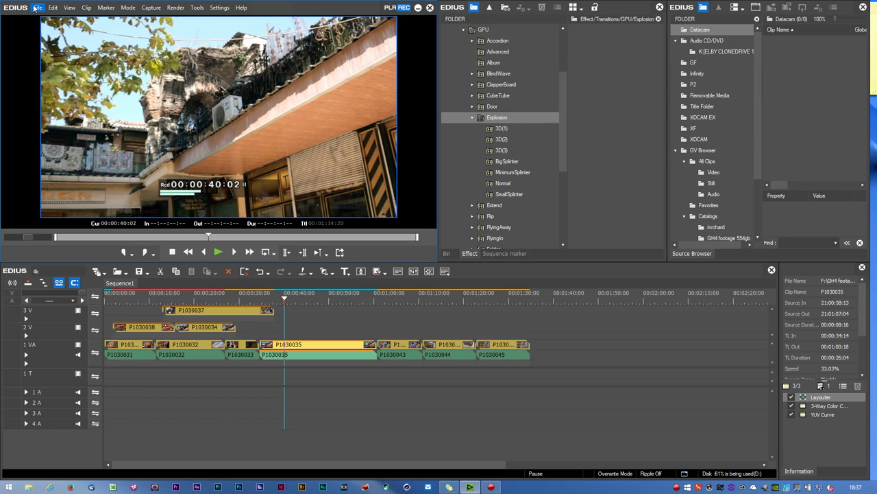
Save the project and export the sequence to H.264/AVC again under the file name "no quicksync"
{"action": "left_click", "coordinate": [36, 12]}
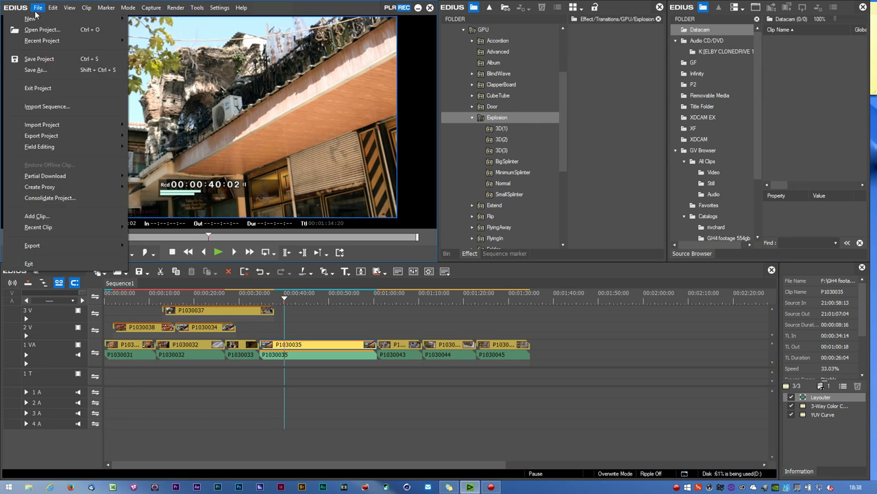
{"action": "left_click", "coordinate": [40, 59]}
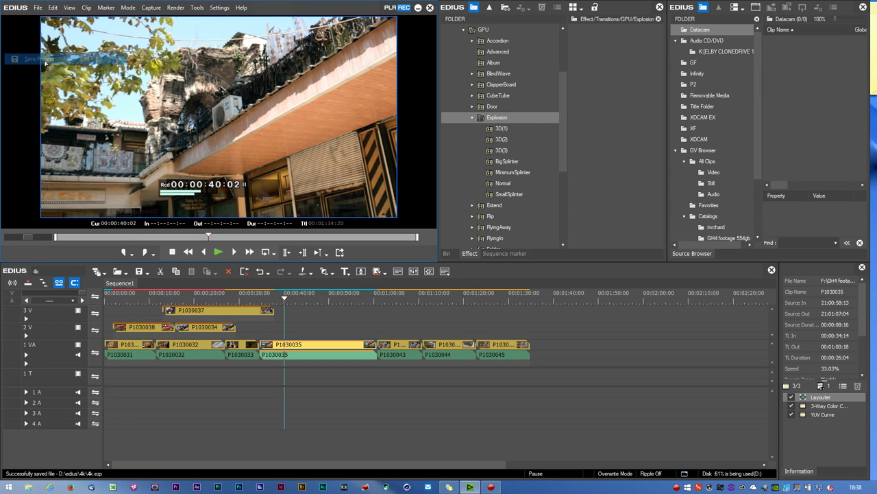
{"action": "left_click", "coordinate": [40, 6]}
{"action": "mouse_move", "coordinate": [41, 244]}
{"action": "left_click", "coordinate": [195, 270]}
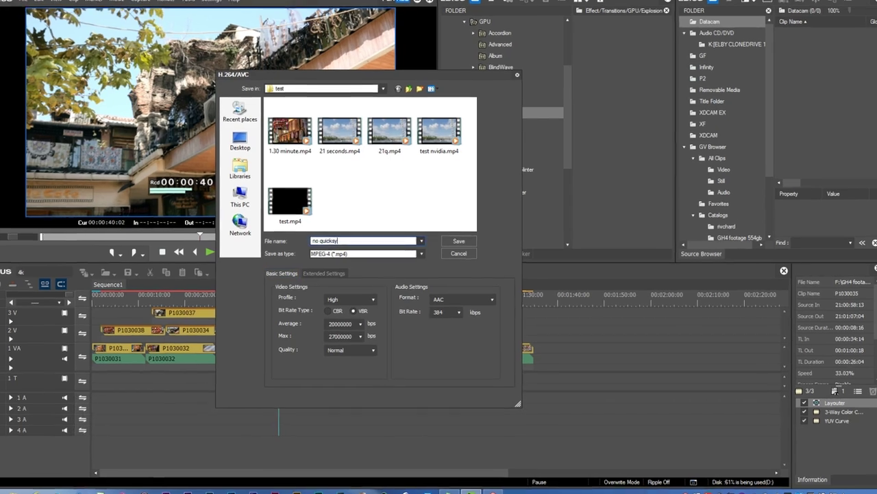
{"action": "type", "text": "nc"}
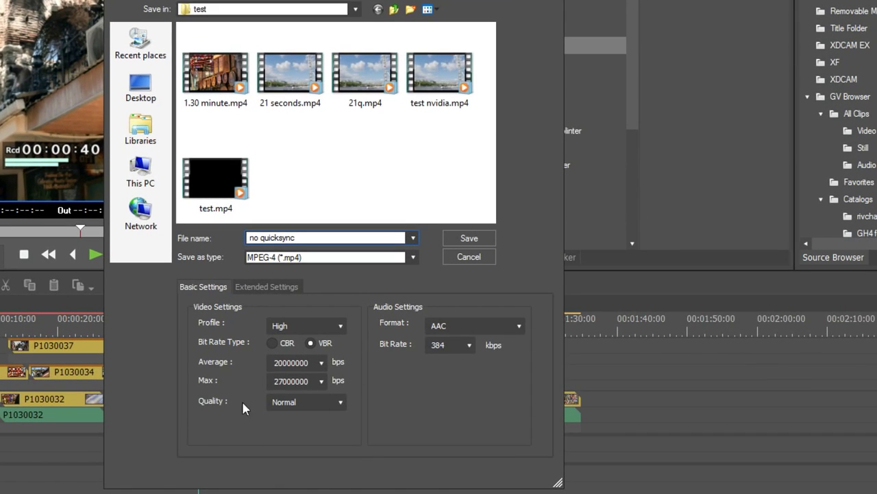
{"action": "left_click", "coordinate": [469, 238]}
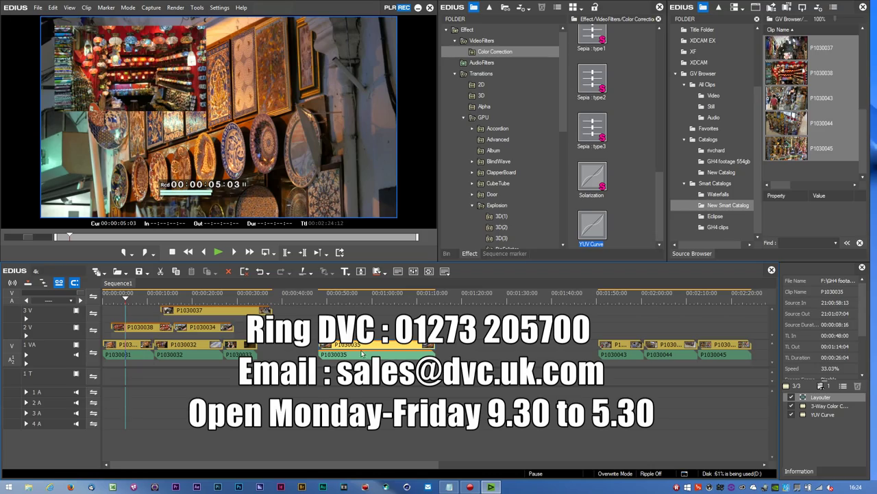
Move clip P1030035 earlier on the 1 VA track so it directly follows clip P1030033
{"action": "left_click_drag", "start_coordinate": [357, 353], "coordinate": [295, 353]}
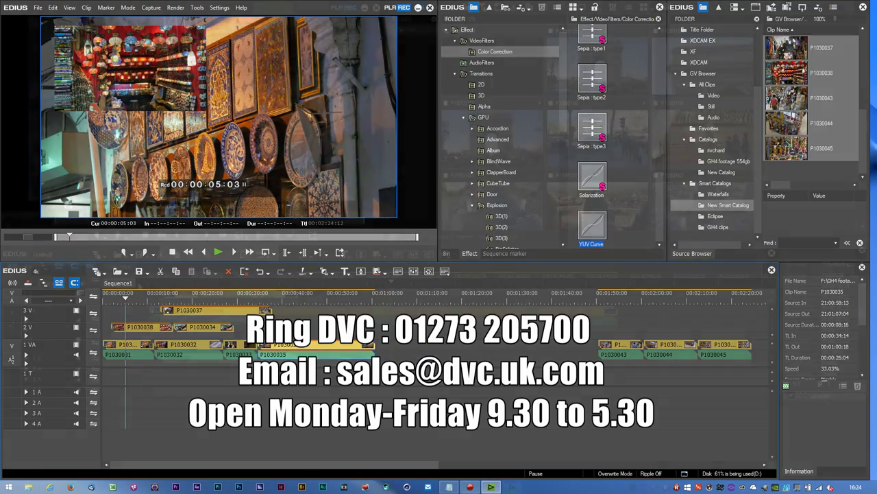